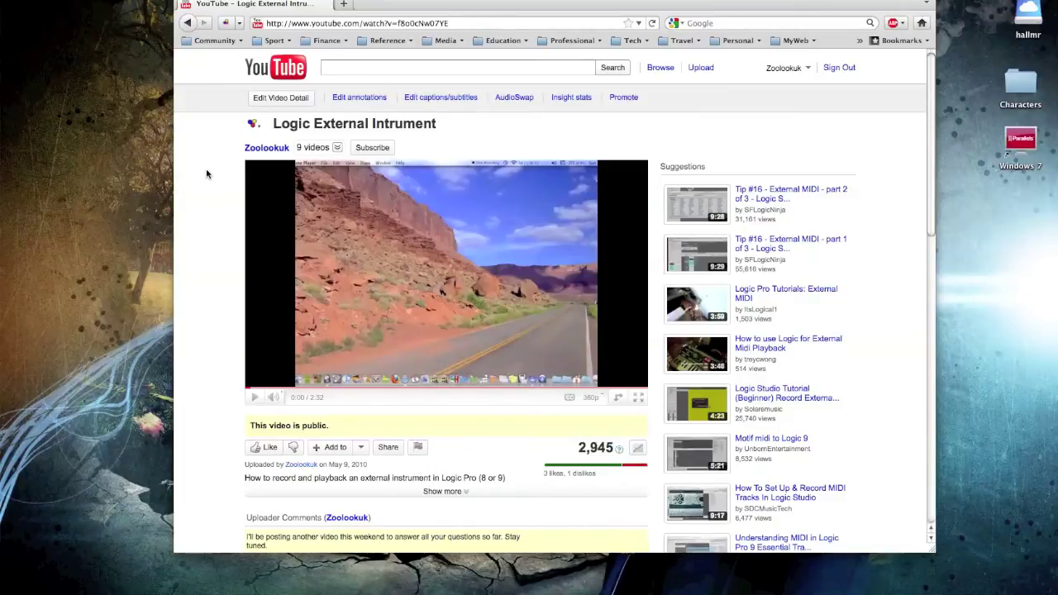
Launch Audio MIDI Setup through a Spotlight search for 'audio'.
click(203, 171)
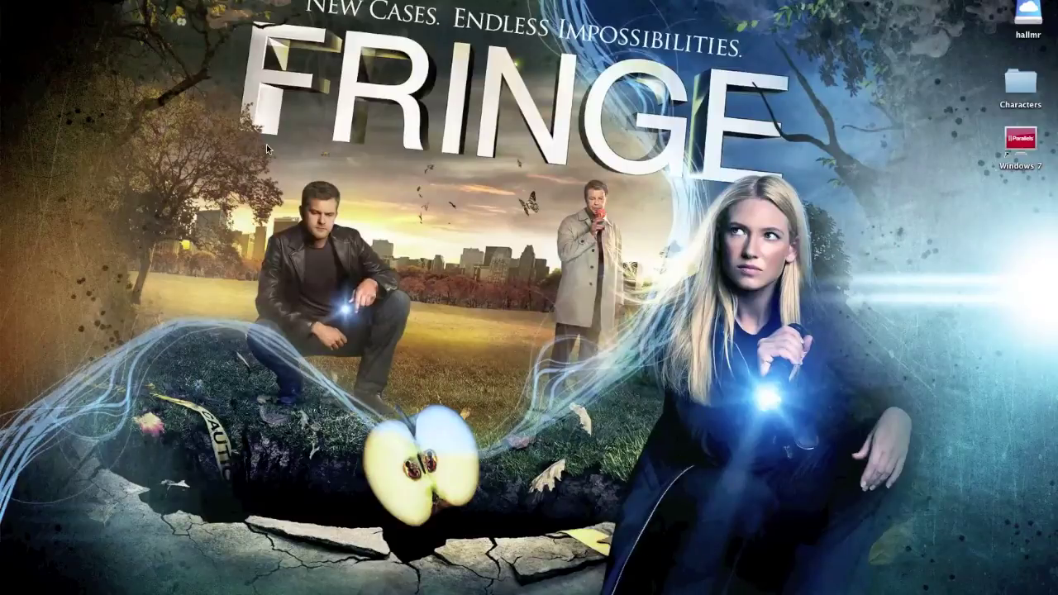
key(super+space)
text(audio)
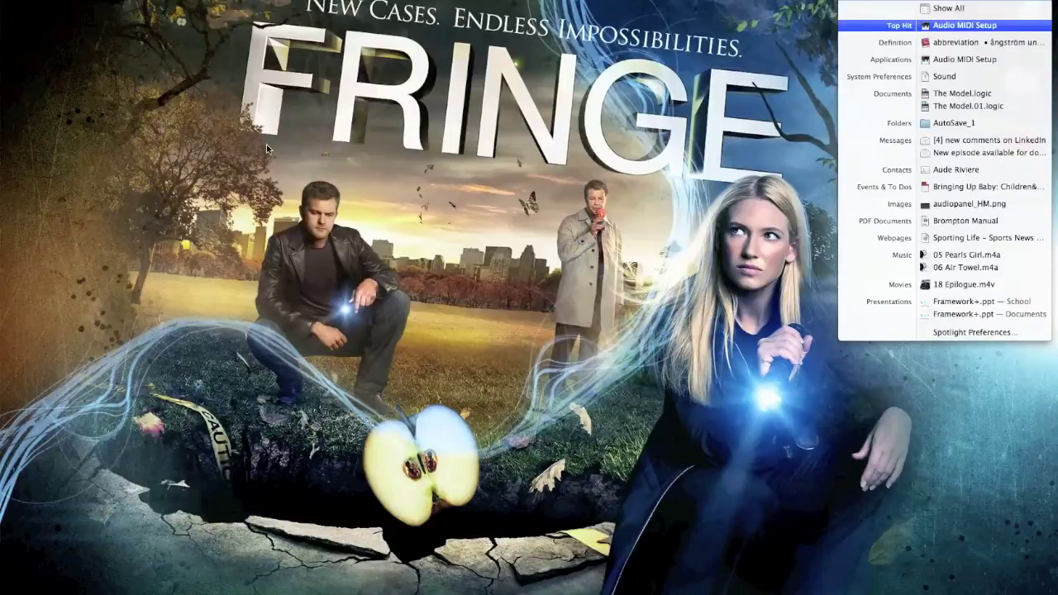
key(Return)
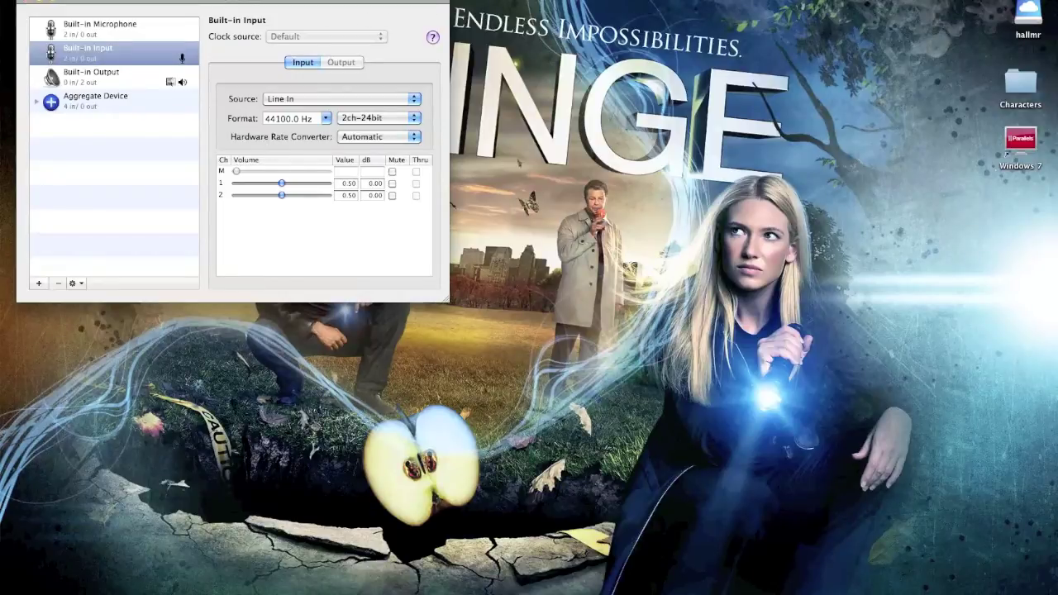
key(super+space)
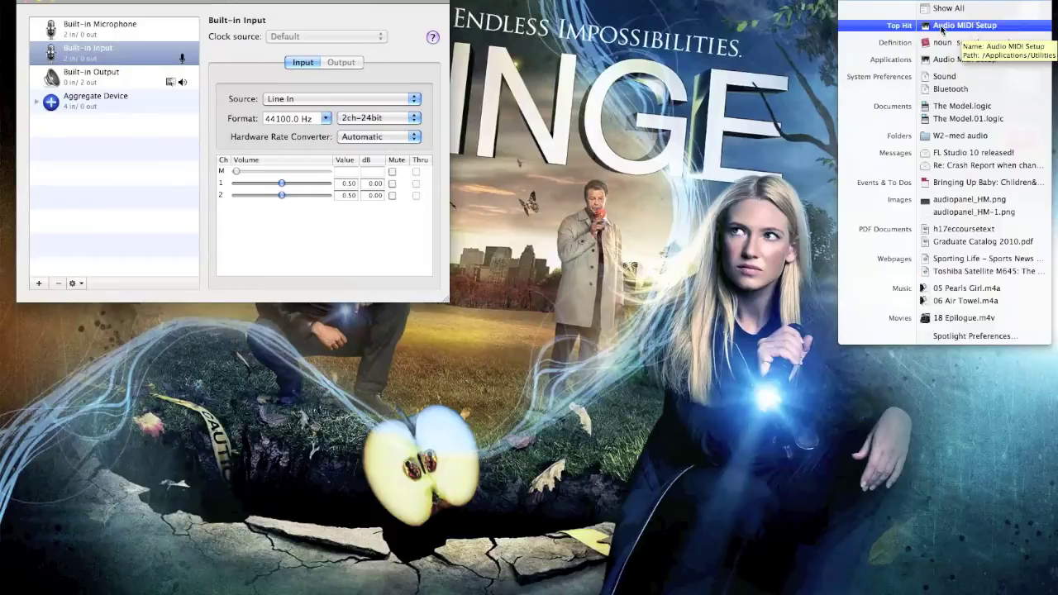
click(91, 209)
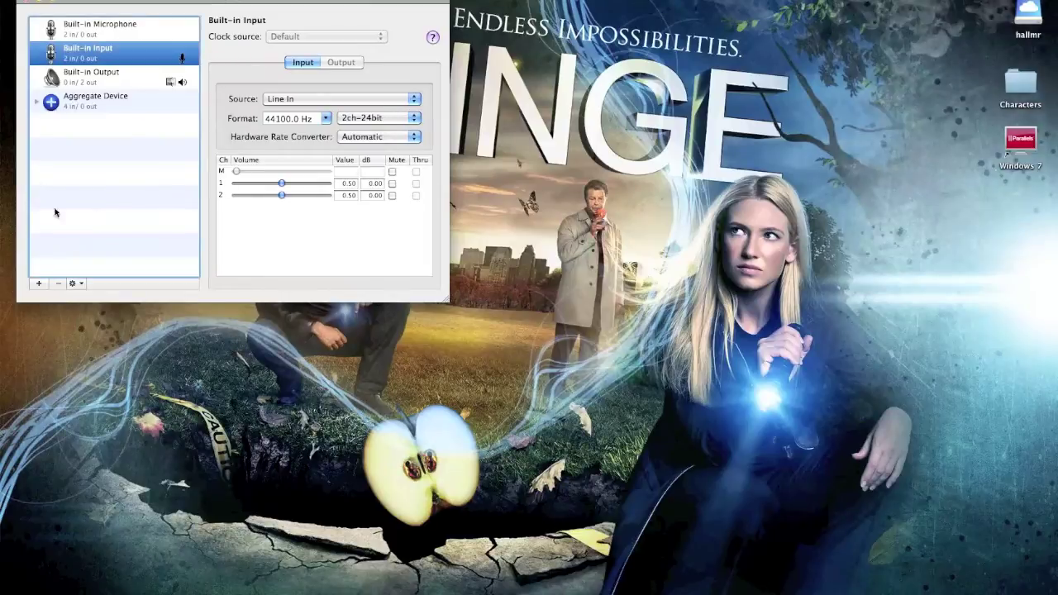
Step through Built-in Microphone, Built-in Input and Built-in Output to the Aggregate Device's settings.
click(118, 25)
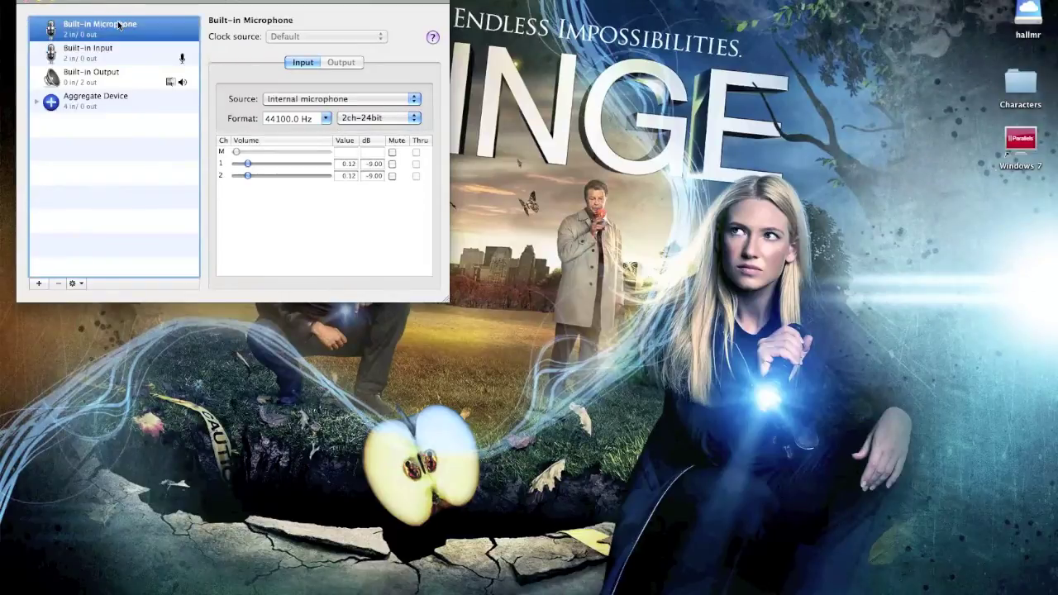
click(154, 64)
key(Down)
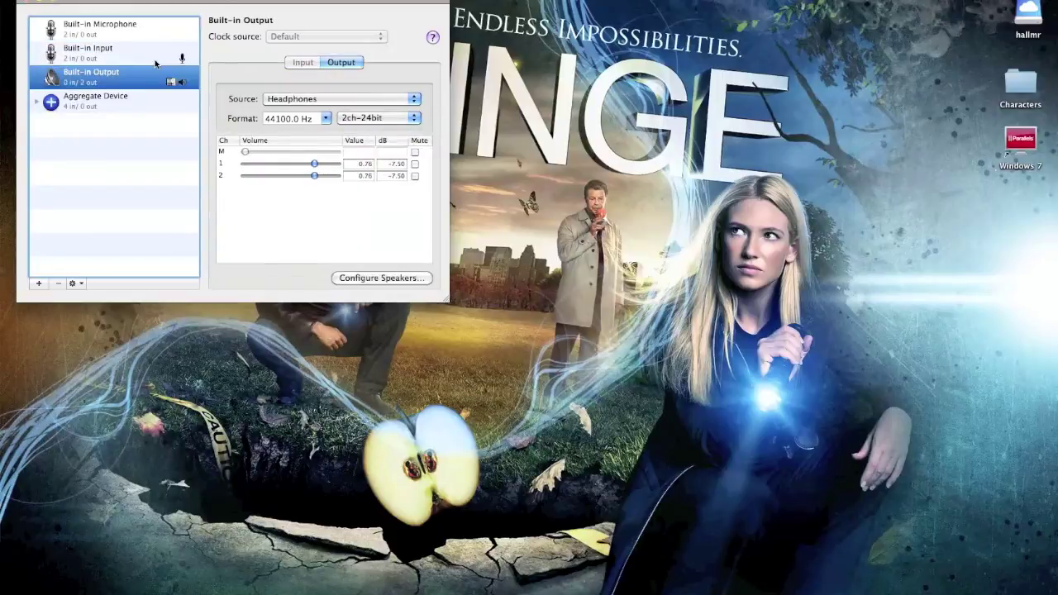
key(Down)
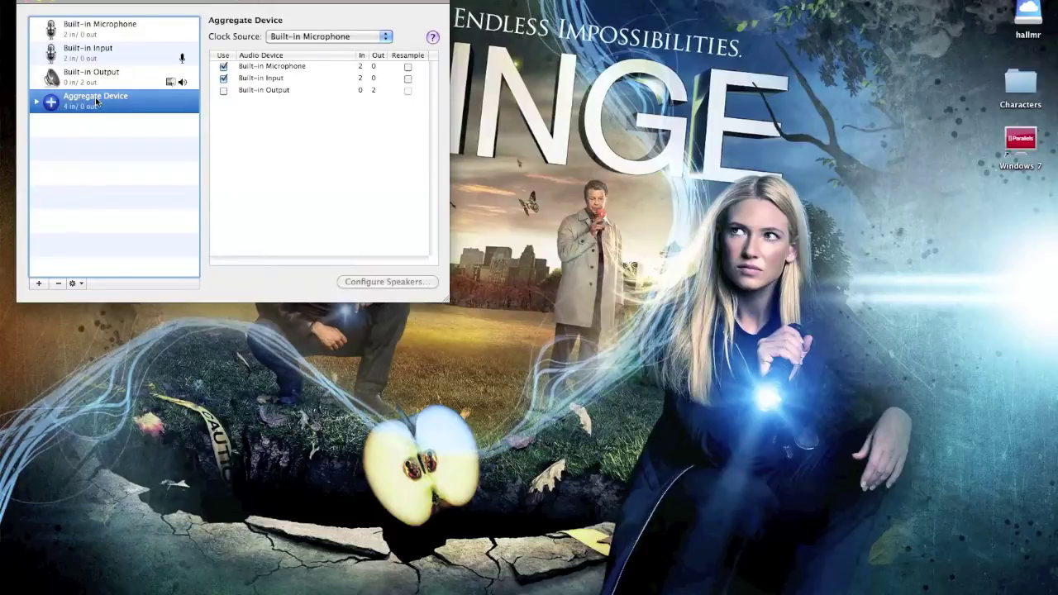
Make the Aggregate Device the sound input and inspect its Built-in Input sub-device.
click(74, 284)
click(151, 328)
click(37, 104)
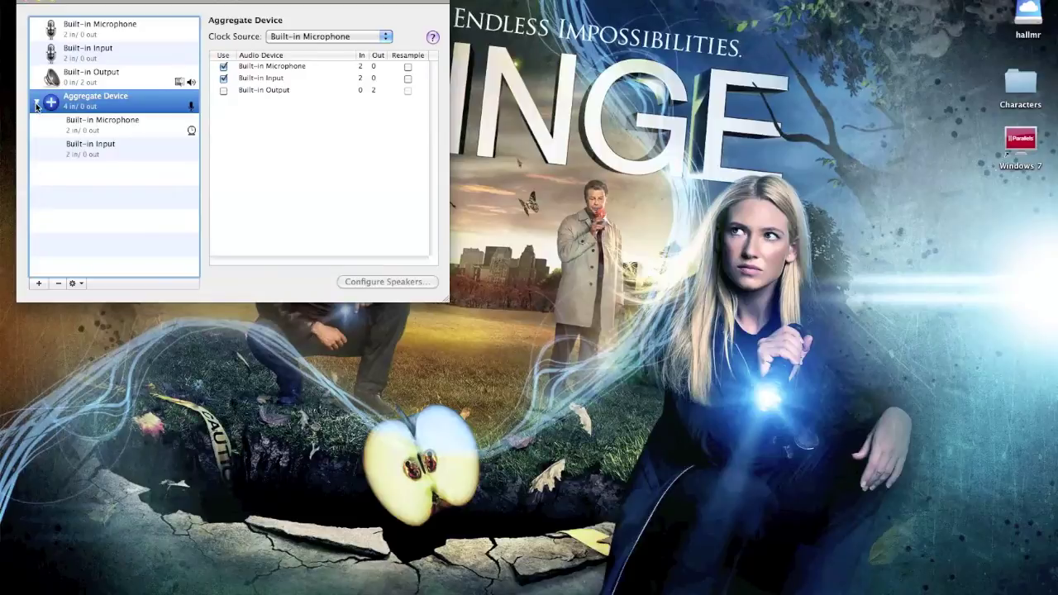
click(102, 147)
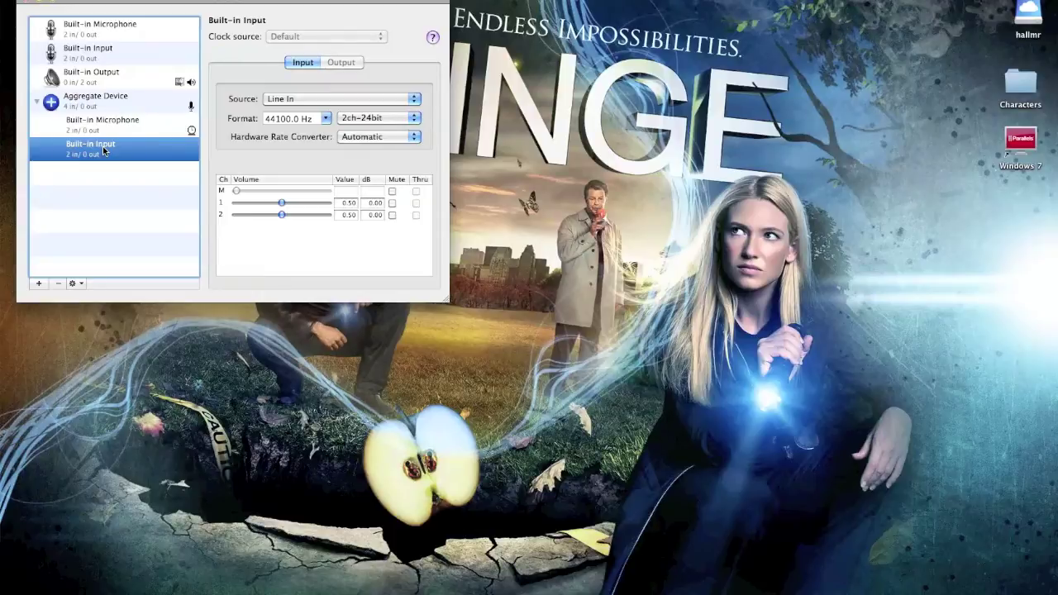
click(37, 101)
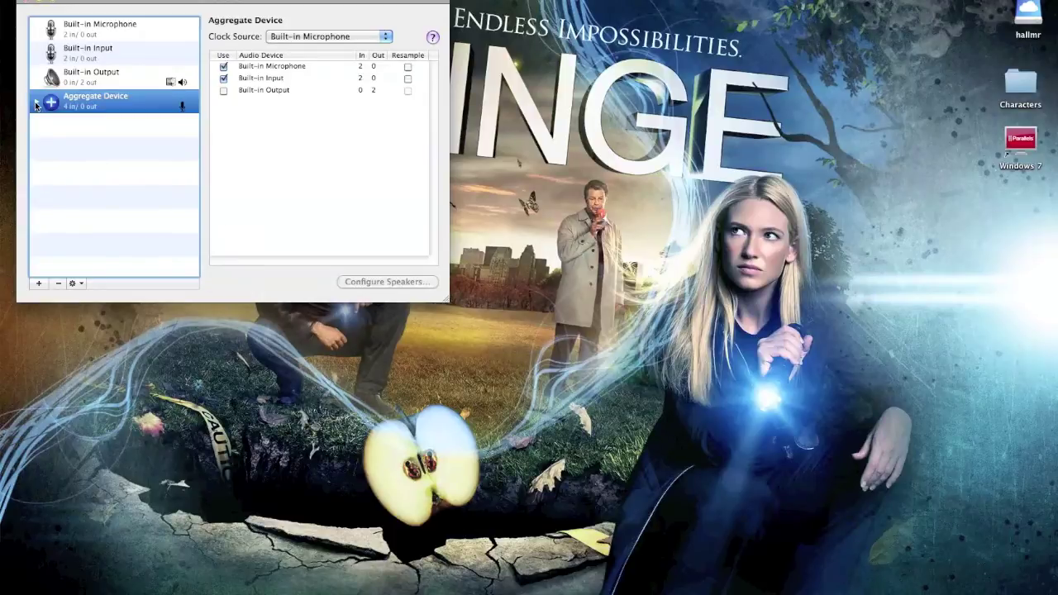
Set Built-in Input as the sound input device.
click(143, 53)
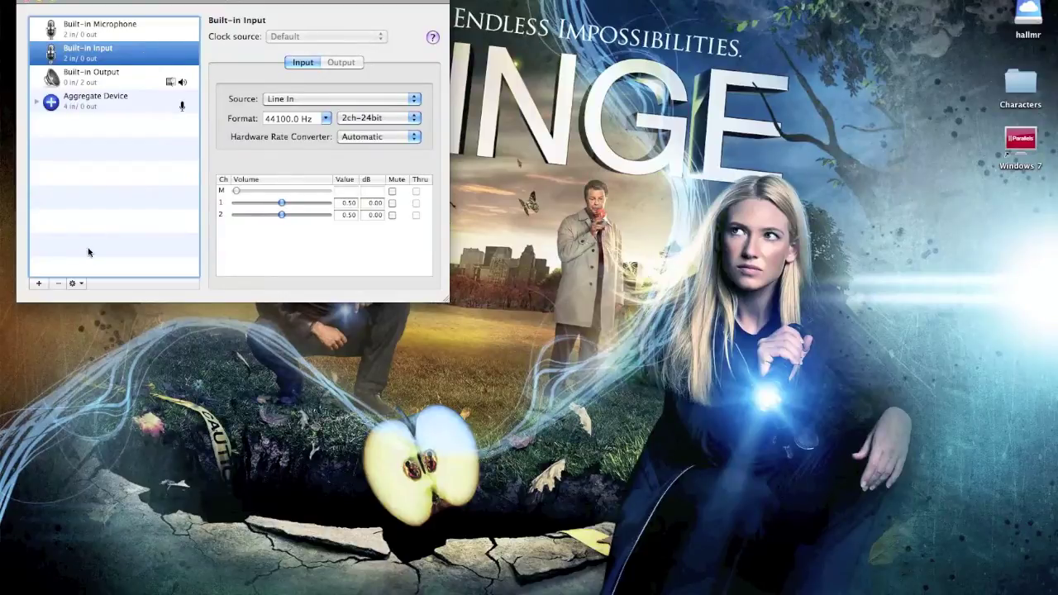
click(75, 283)
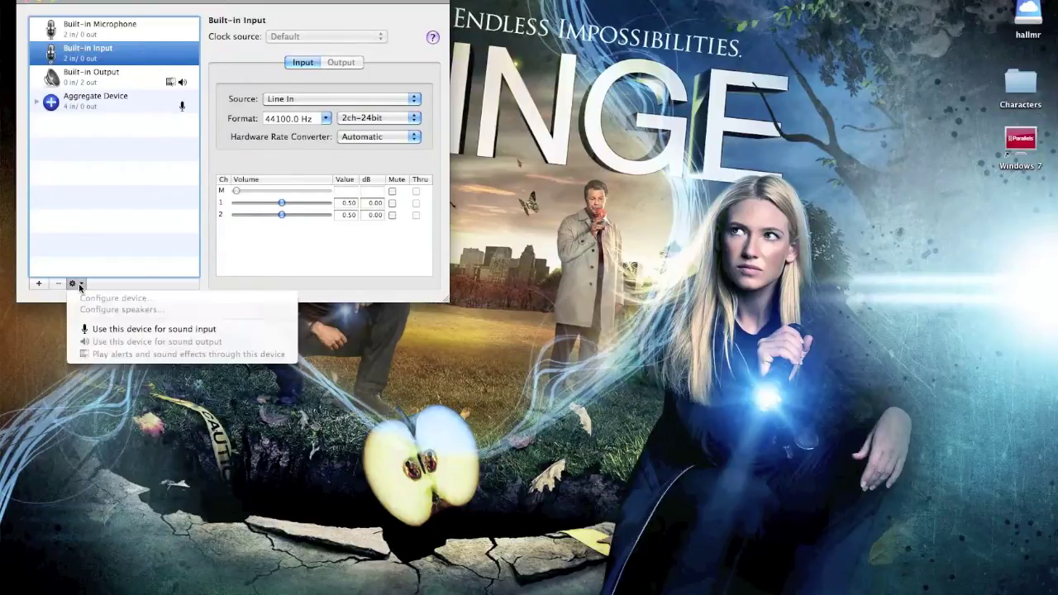
click(152, 329)
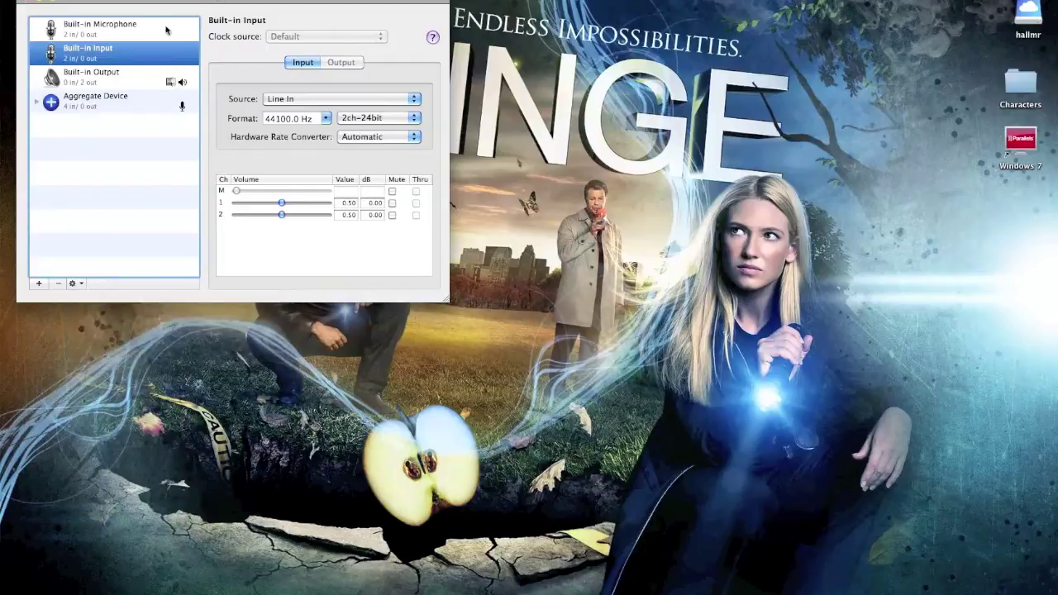
Review Built-in Microphone and Built-in Input, then expand the Aggregate Device's sub-devices.
click(151, 31)
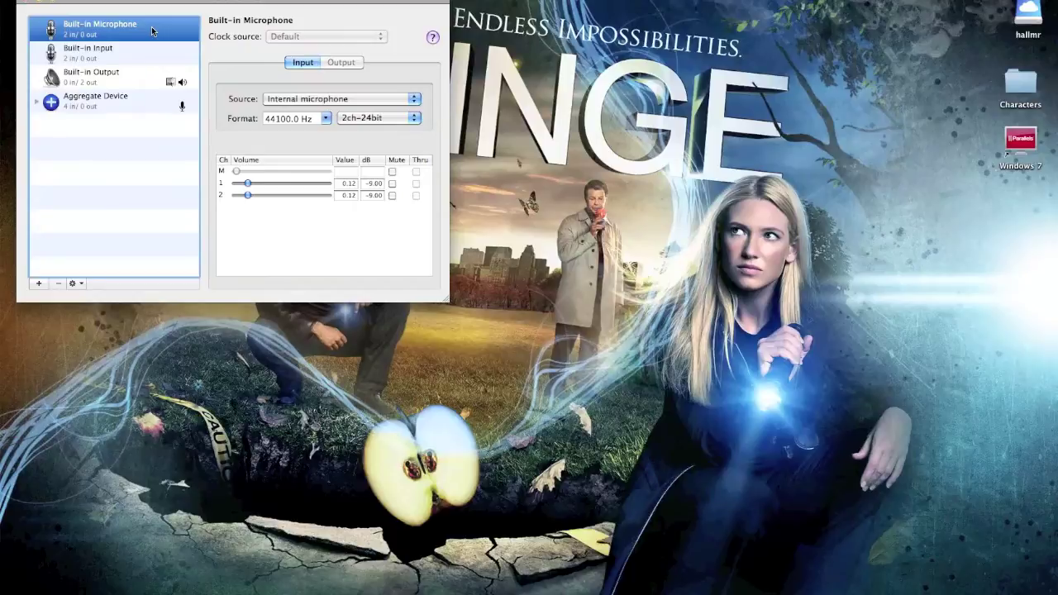
click(150, 50)
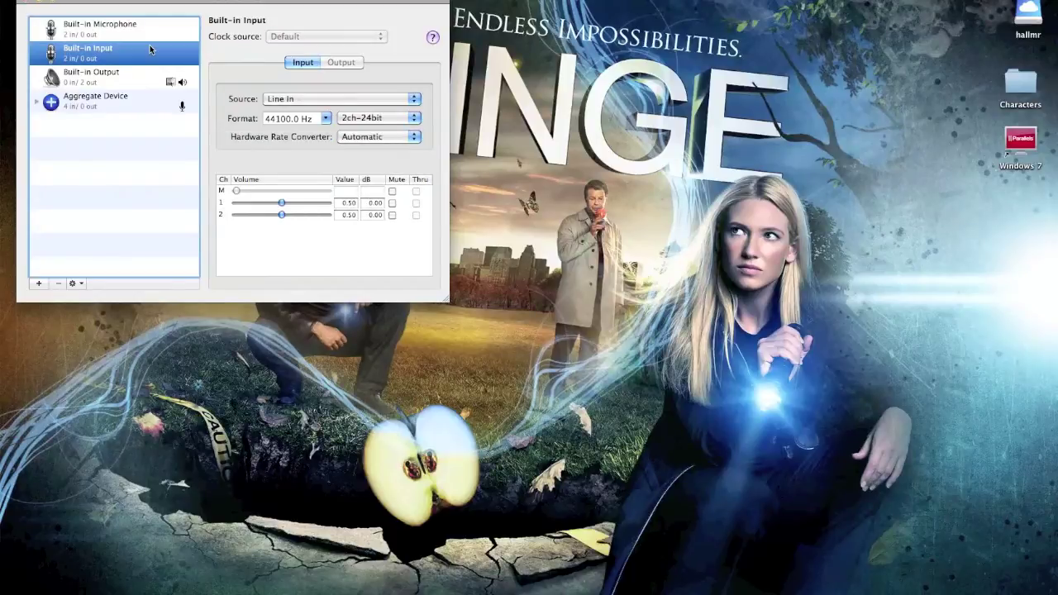
click(36, 101)
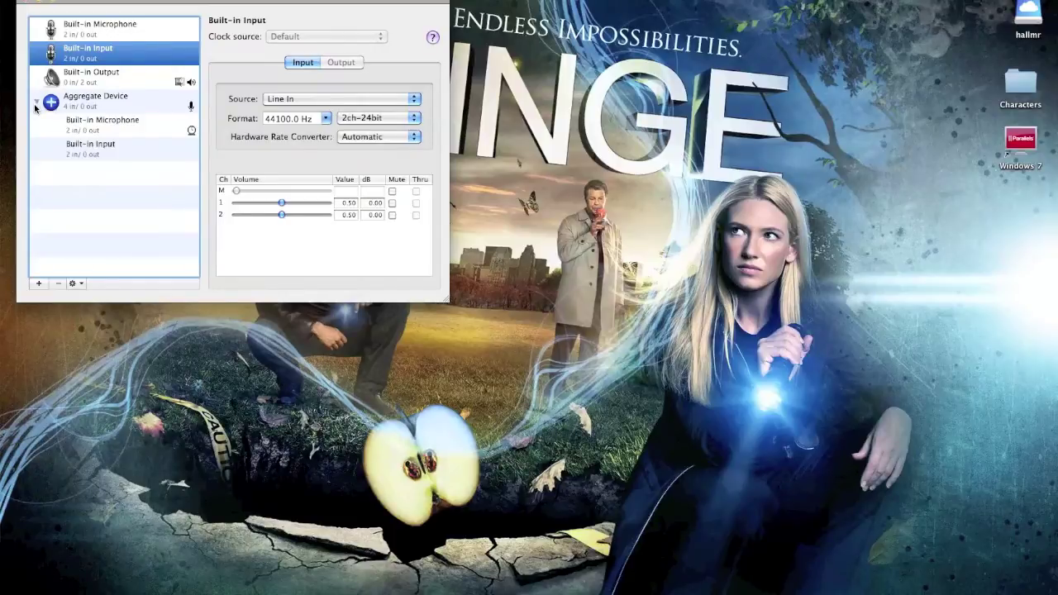
click(115, 108)
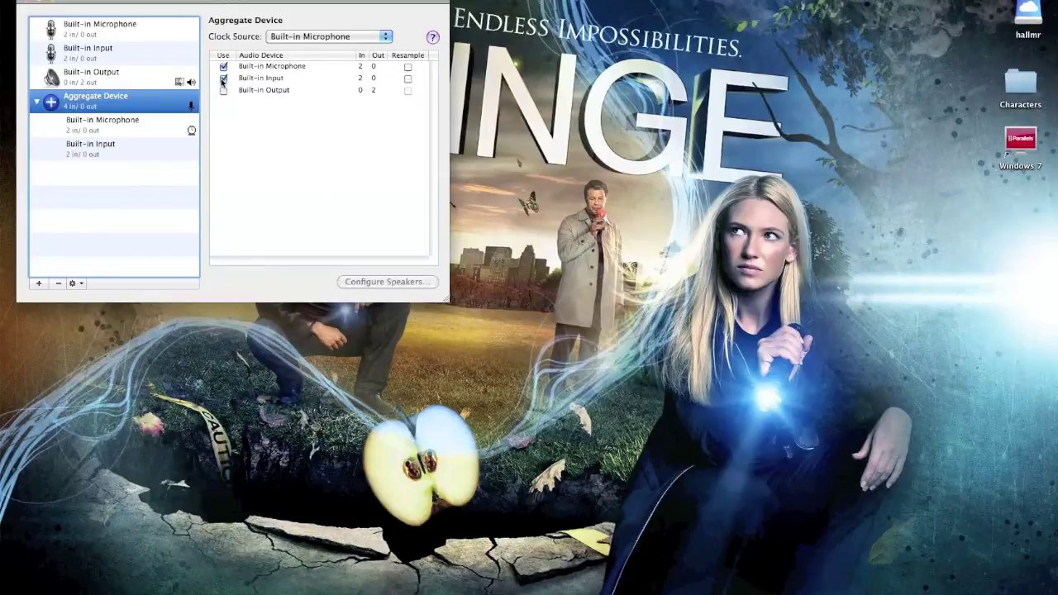
Check Built-in Input's sample rate list and keep 44100.0 Hz selected.
click(116, 57)
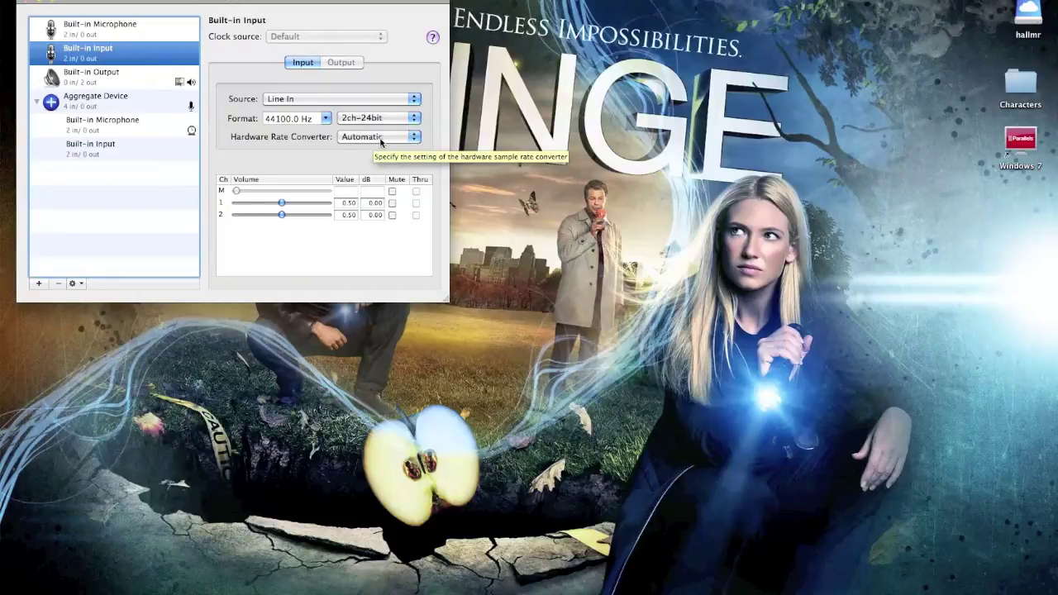
click(325, 121)
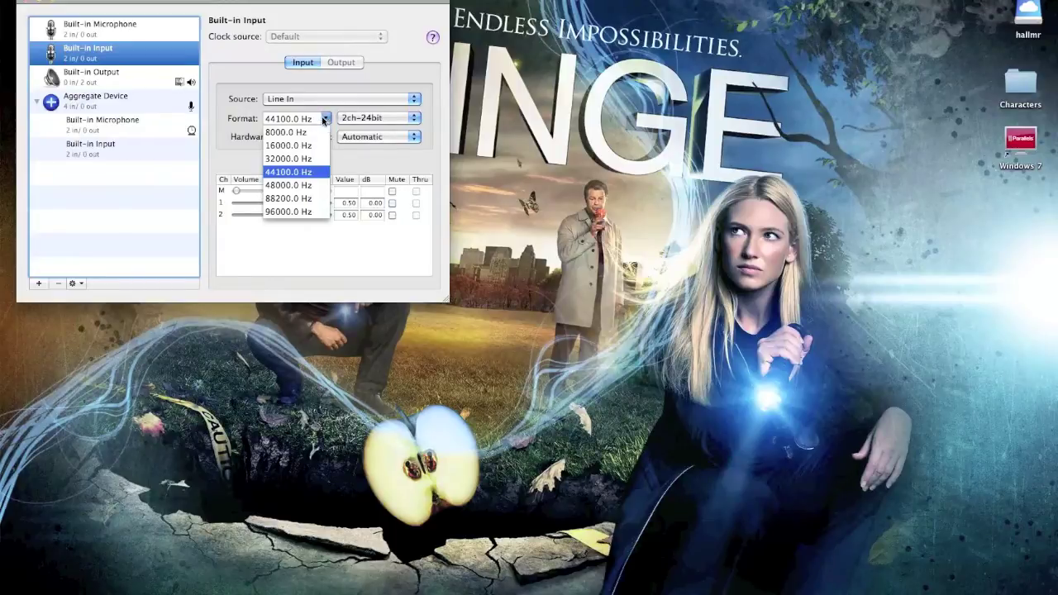
click(287, 87)
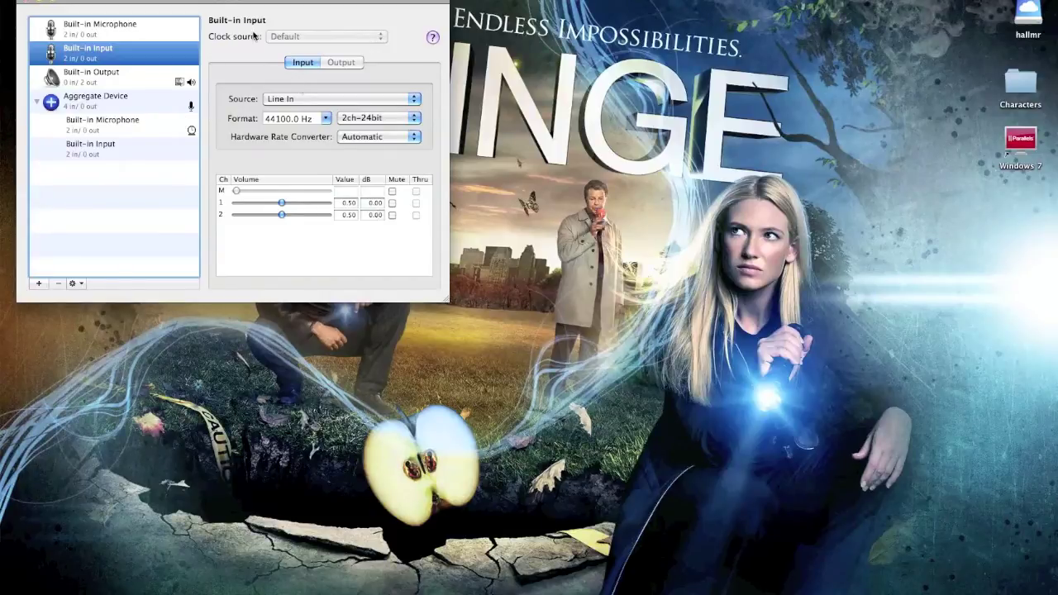
Launch Logic Pro through a Spotlight search for 'logic'.
key(super+space)
text(logic)
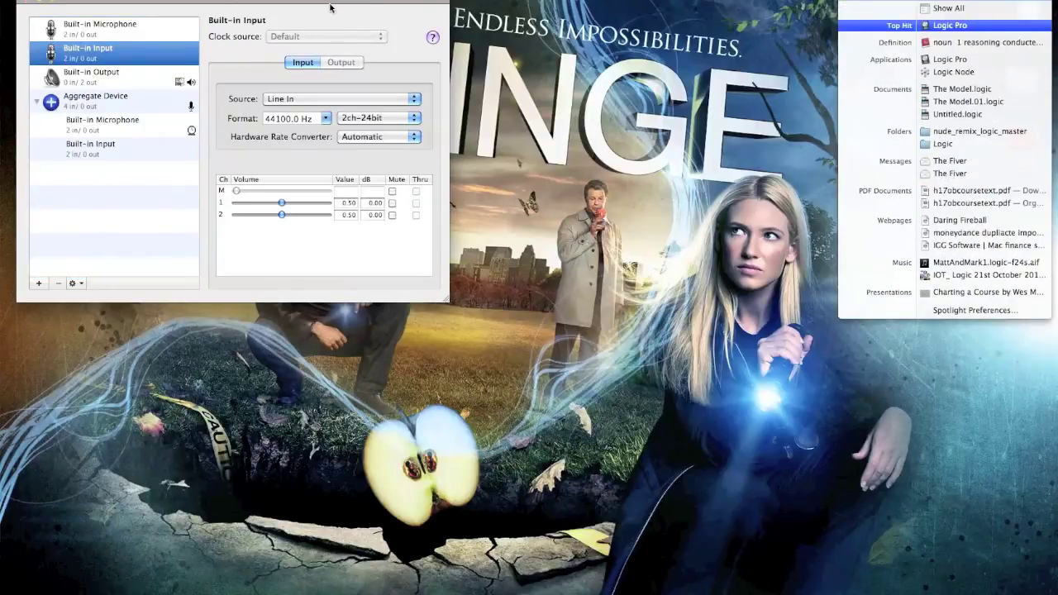
key(Return)
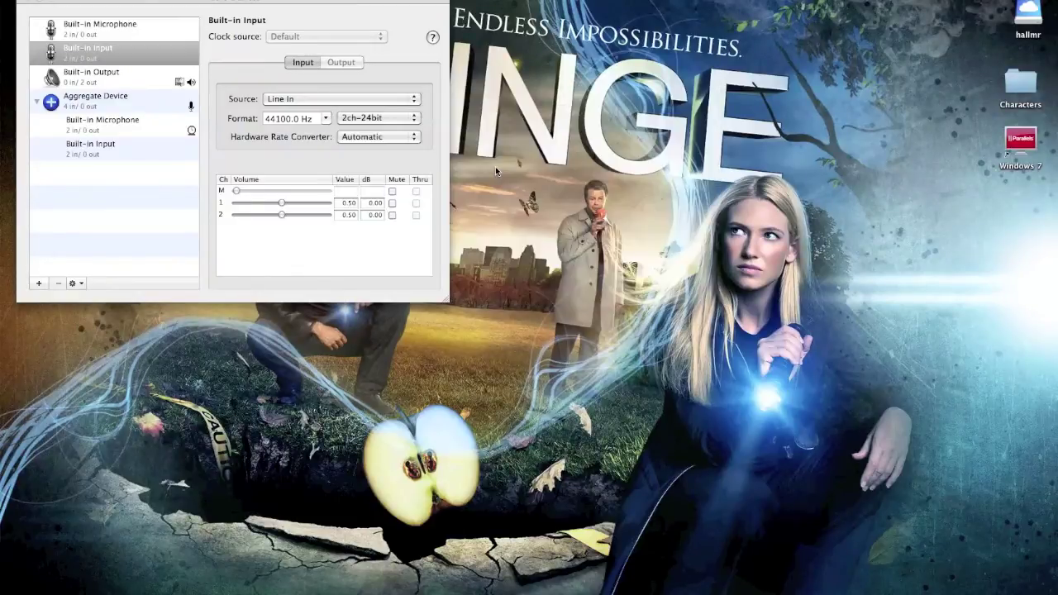
Create a new Empty Project with one Software Instrument track.
click(99, 0)
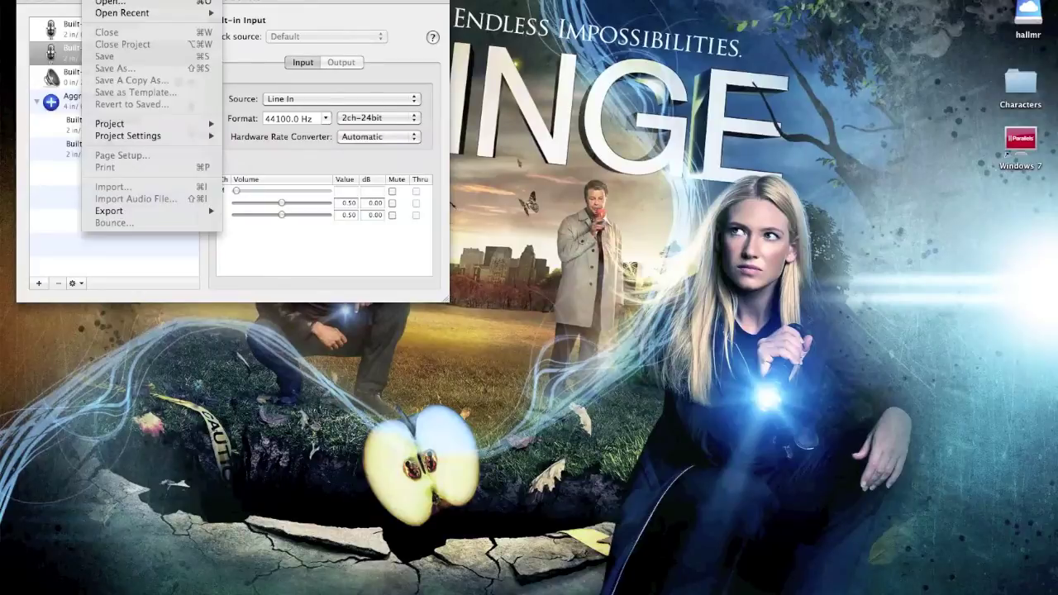
key(super+n)
click(493, 112)
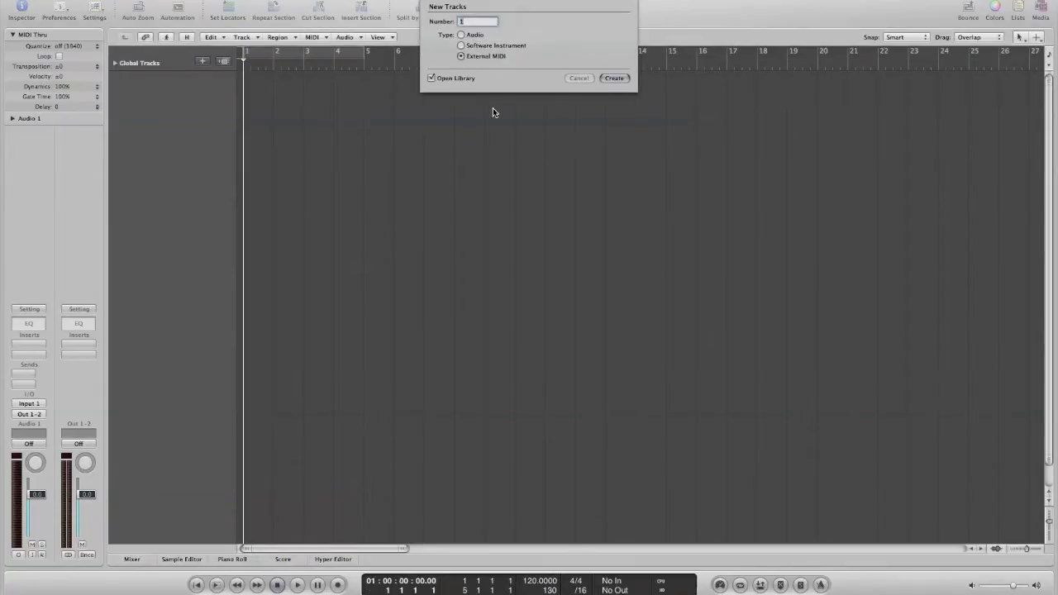
click(461, 46)
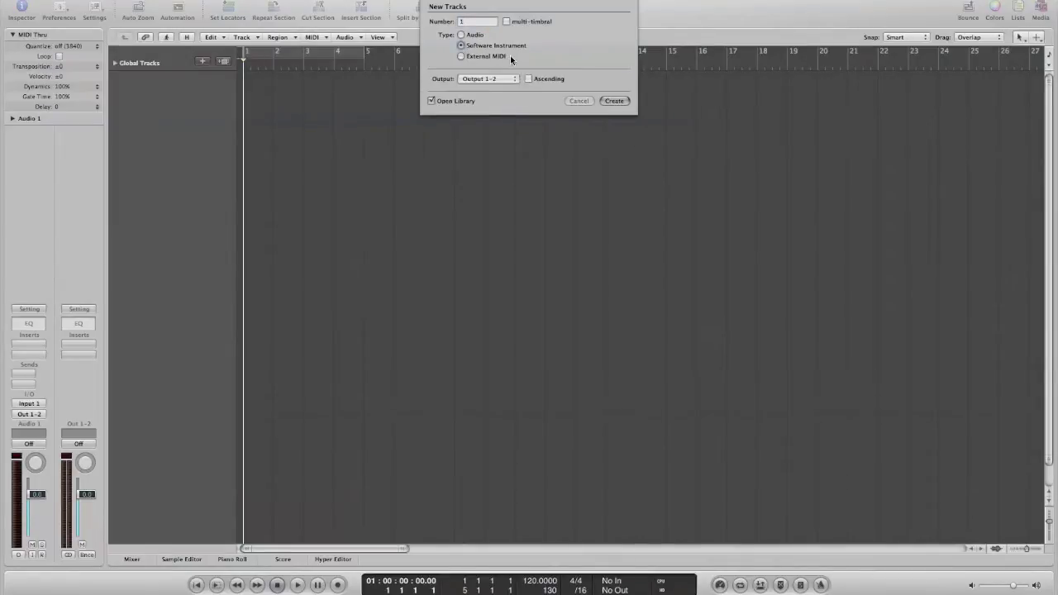
click(614, 100)
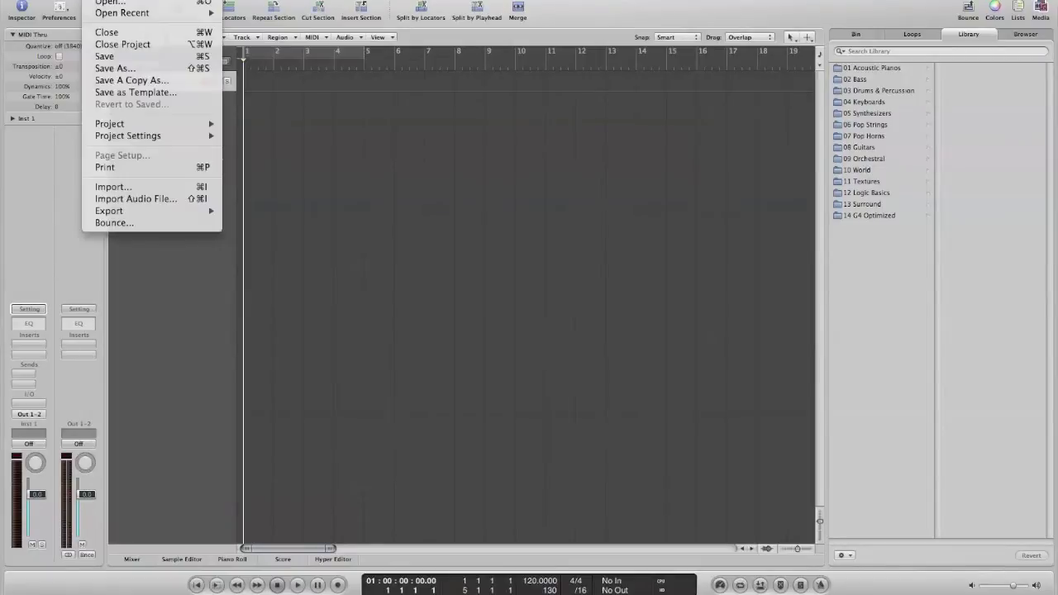
In Logic's Audio preferences, keep Built-in Input as the device, then switch to Audio MIDI Setup.
mouse_move(83, 8)
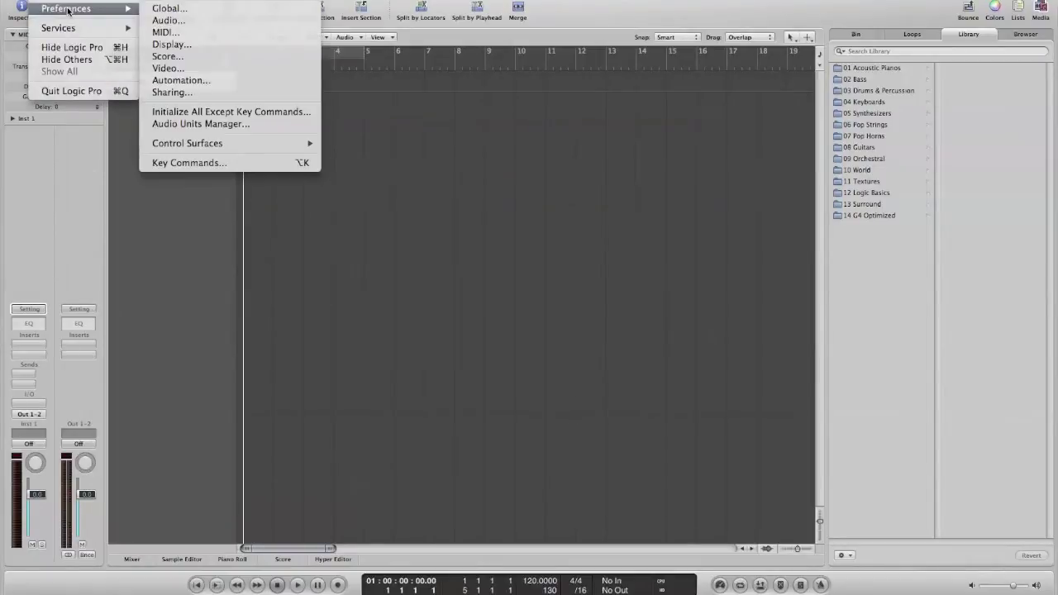
click(168, 21)
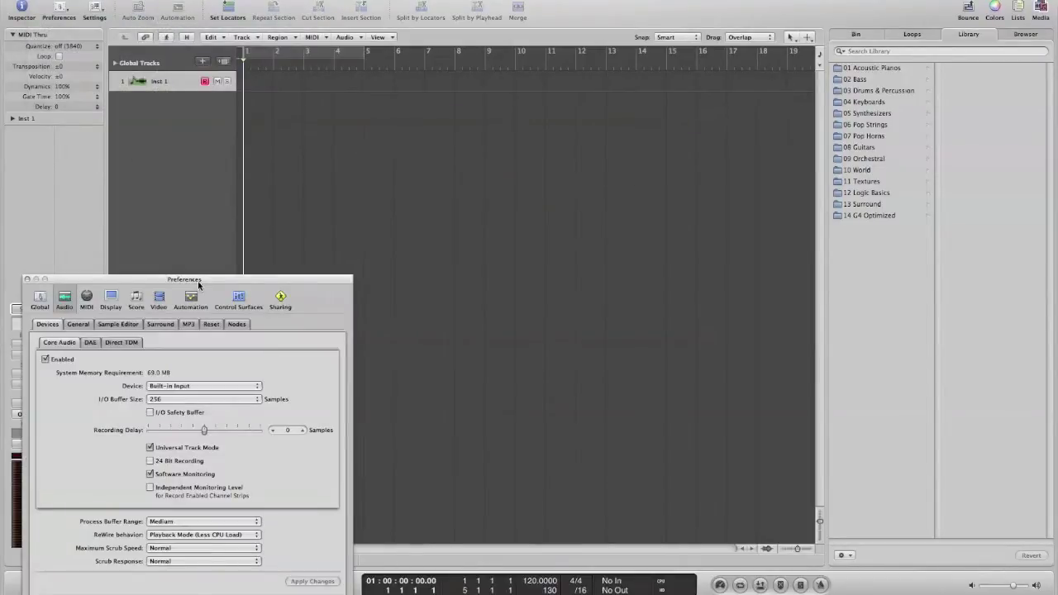
drag(211, 279, 290, 80)
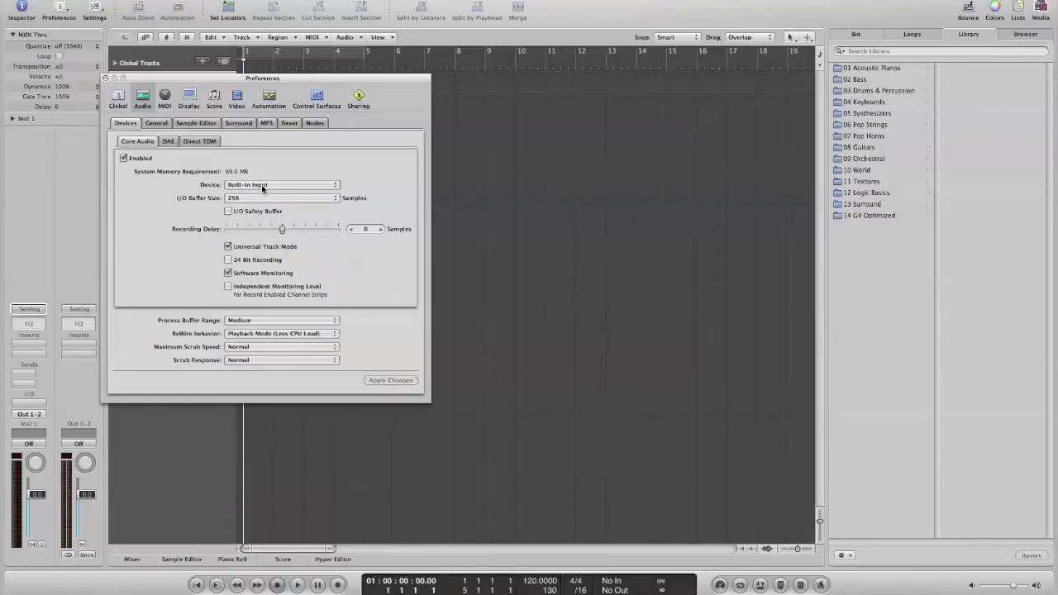
click(287, 186)
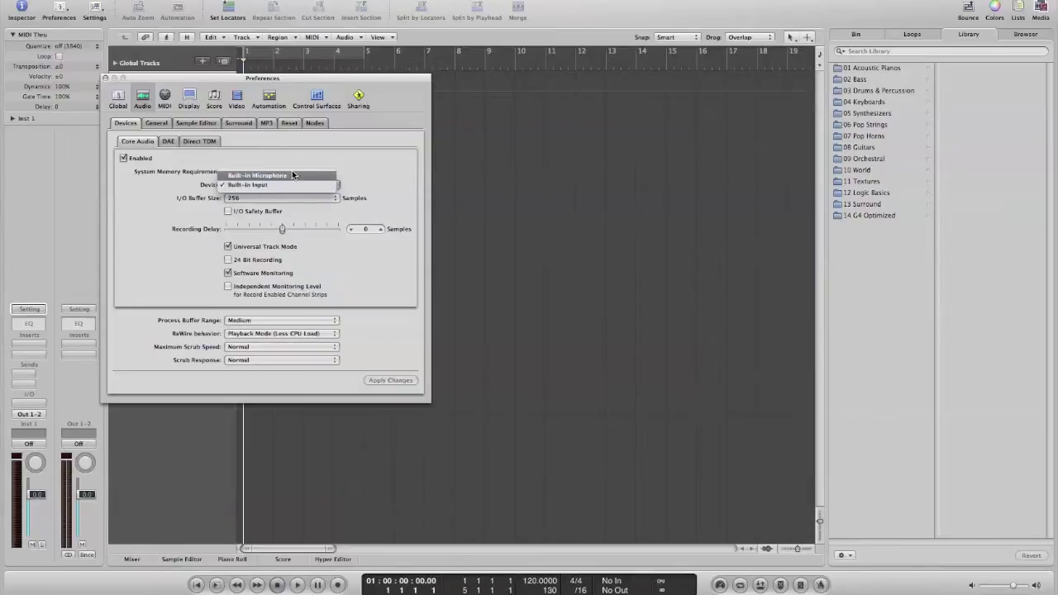
click(291, 184)
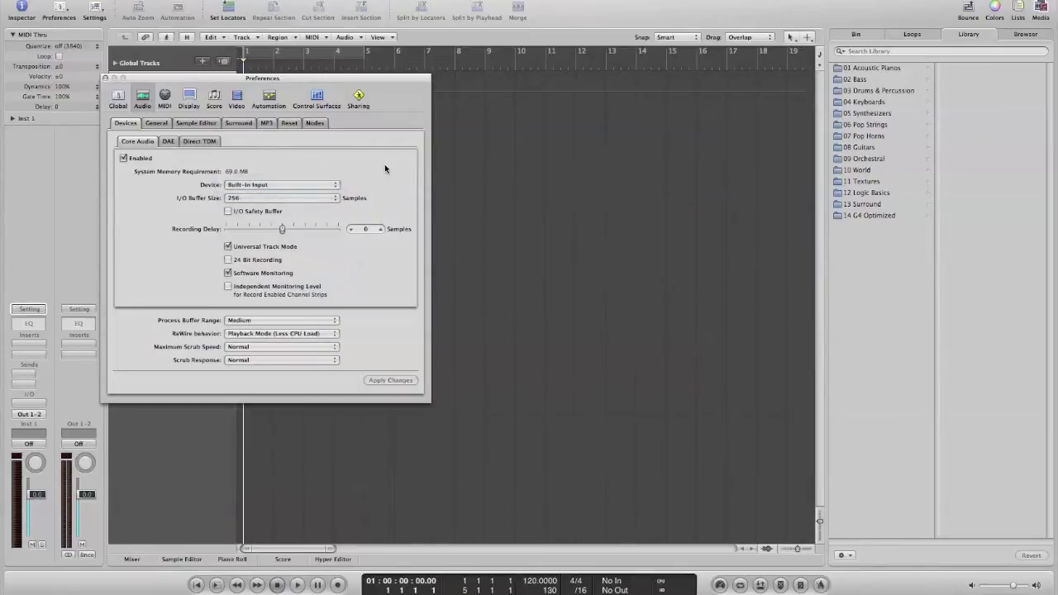
key(super+Tab)
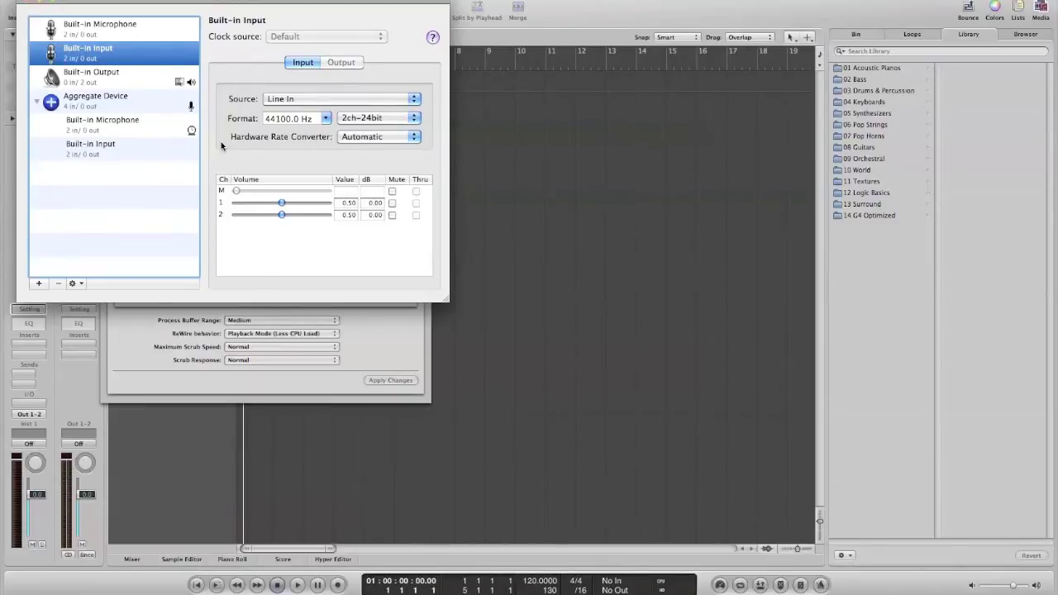
Hide Audio MIDI Setup and return to Logic's Audio preferences.
key(super+Tab)
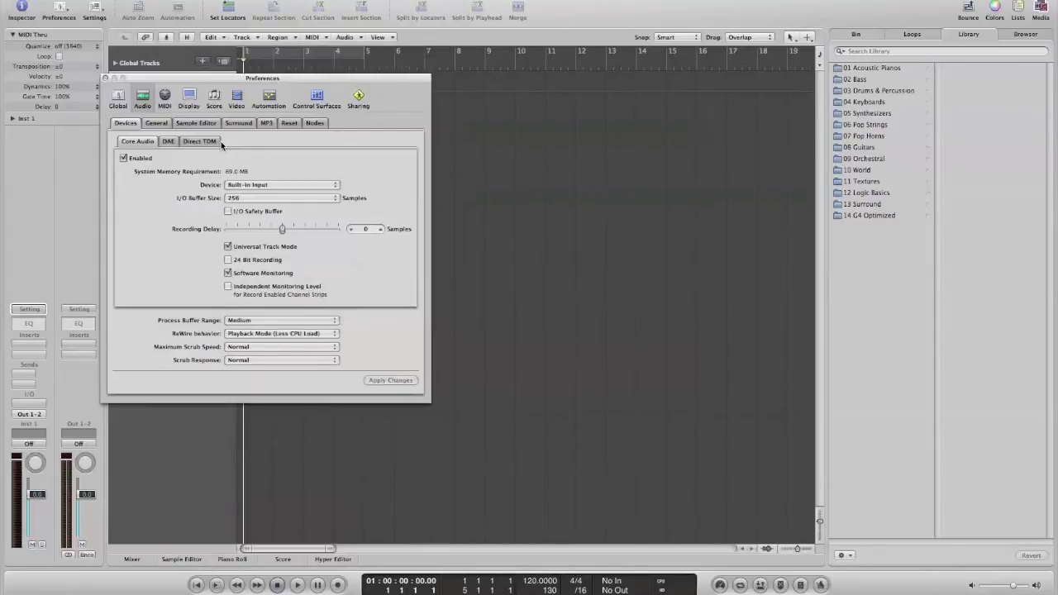
Keep the I/O buffer size at 256 samples and close the Preferences window.
click(273, 198)
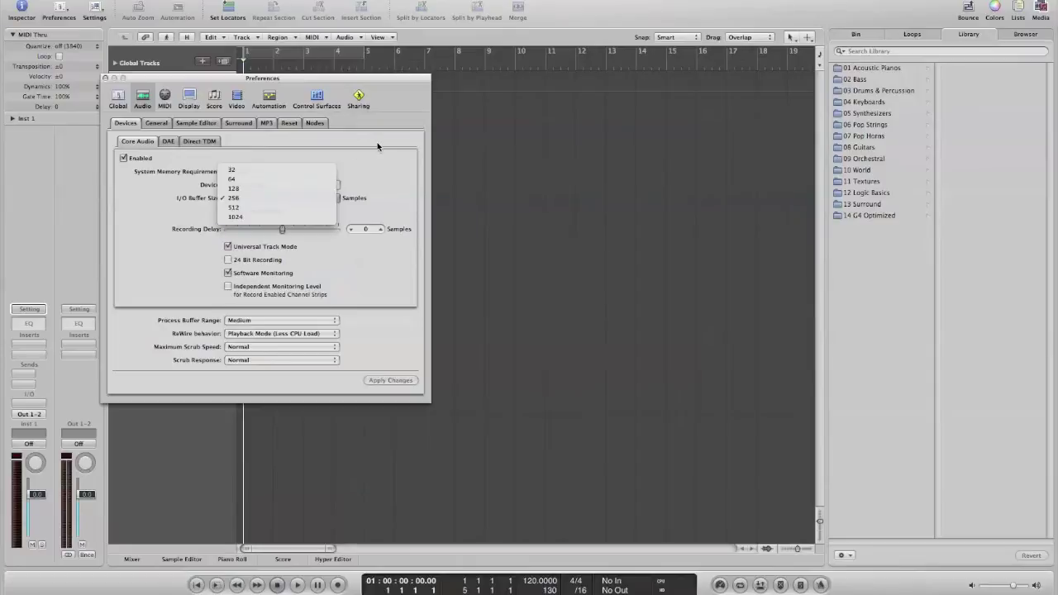
click(296, 187)
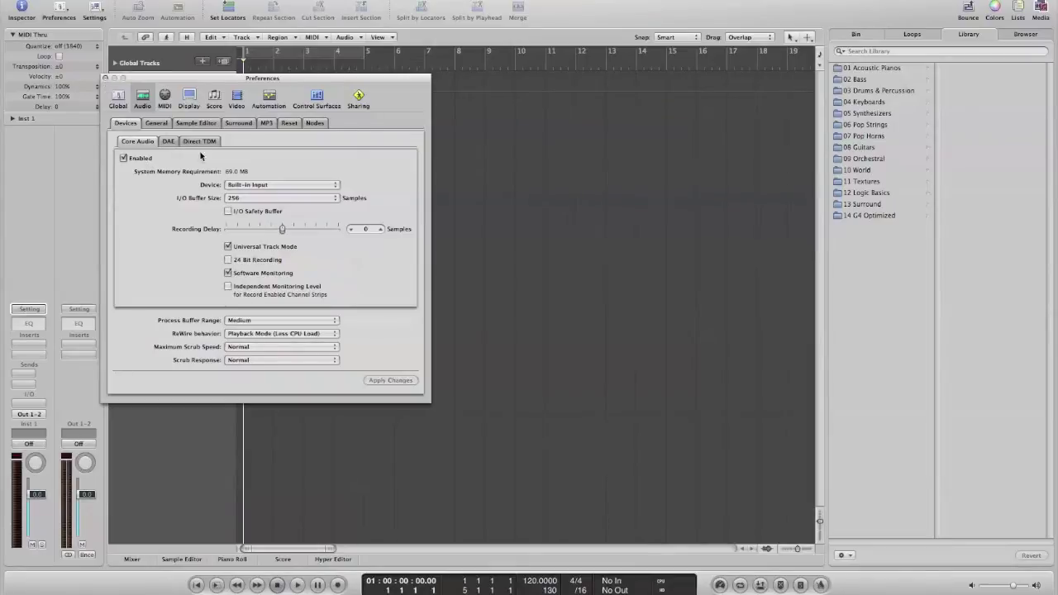
click(105, 77)
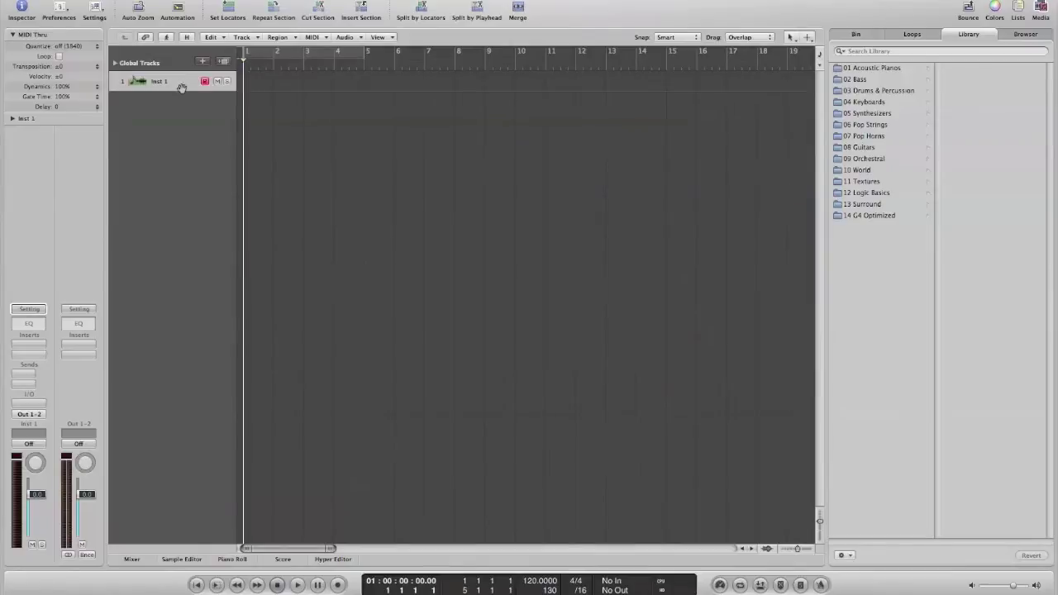
Insert a stereo External Instrument plug-in into Inst 1's instrument slot.
click(35, 403)
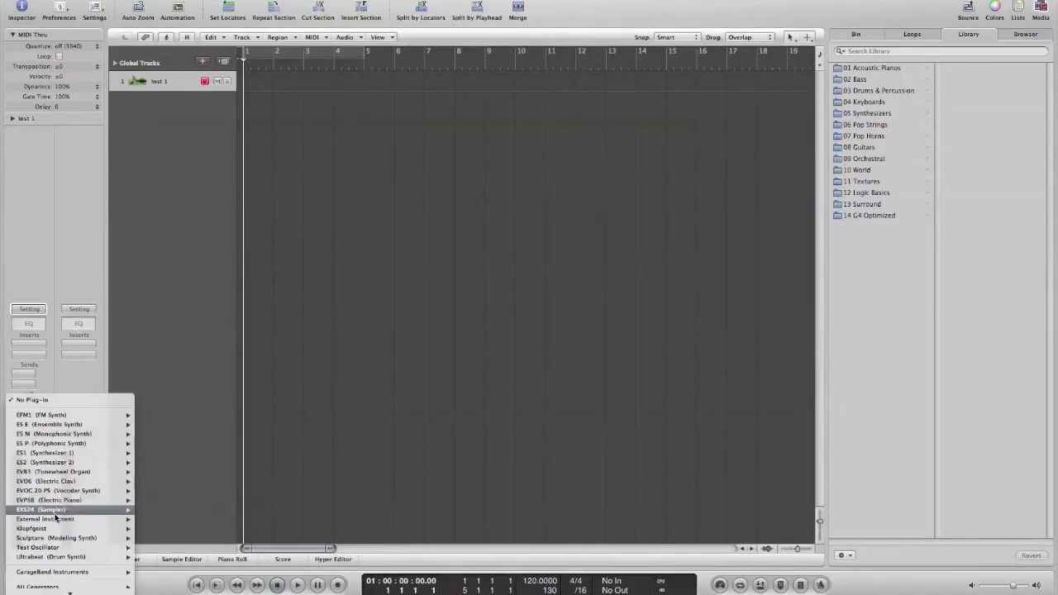
mouse_move(72, 520)
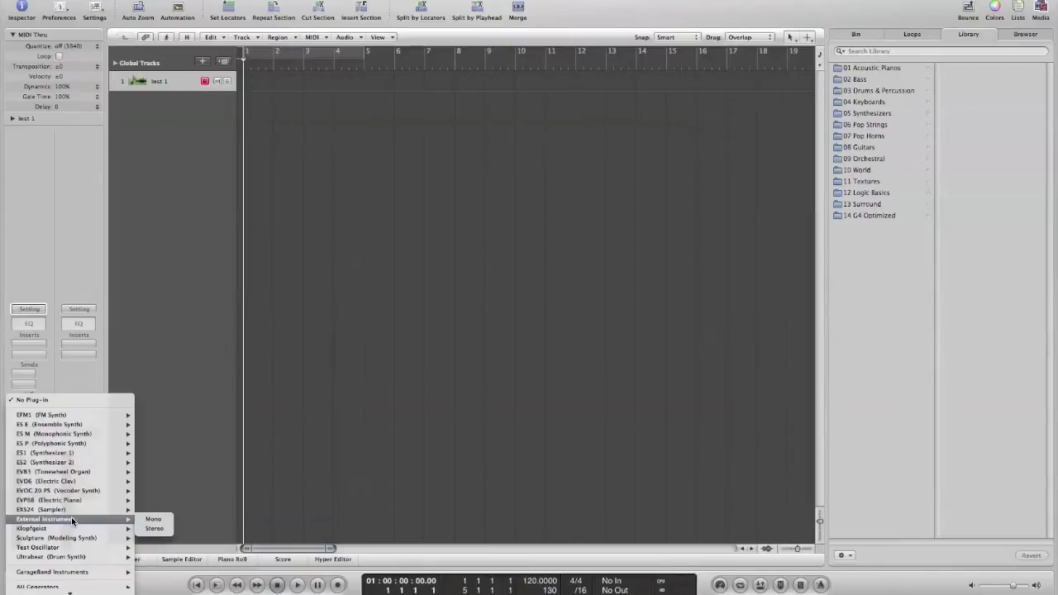
click(155, 528)
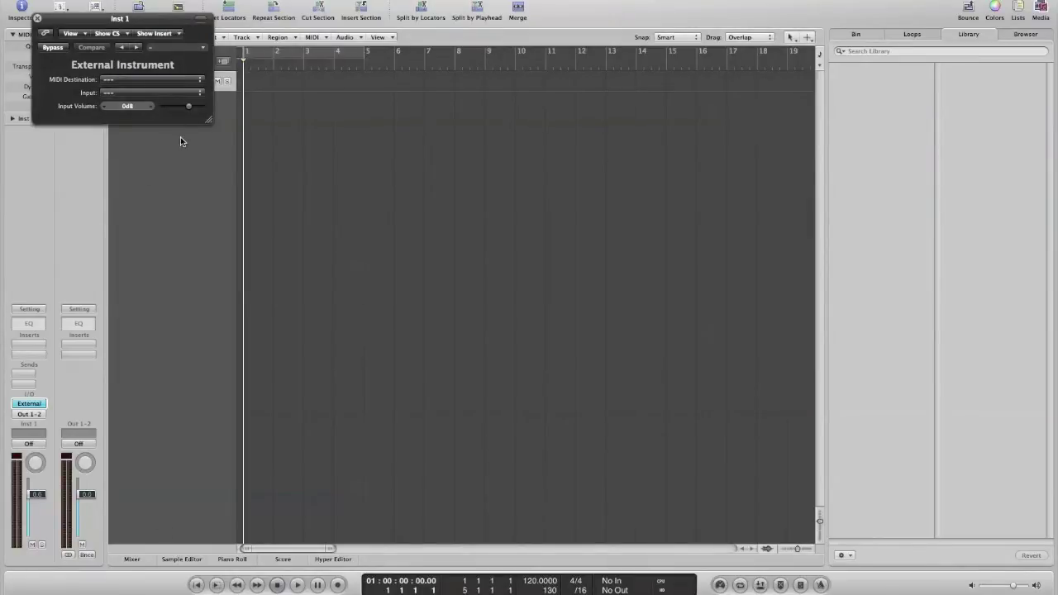
Route External Instrument MIDI to MIDI Graphics: Input Notes, input 1-2, then close it.
click(190, 82)
mouse_move(173, 95)
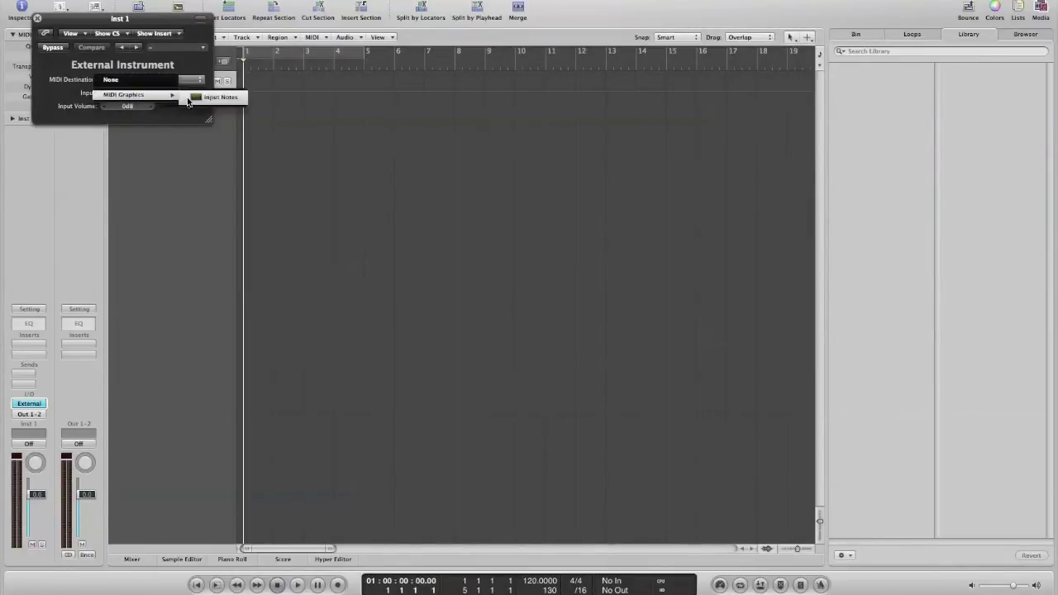
click(206, 100)
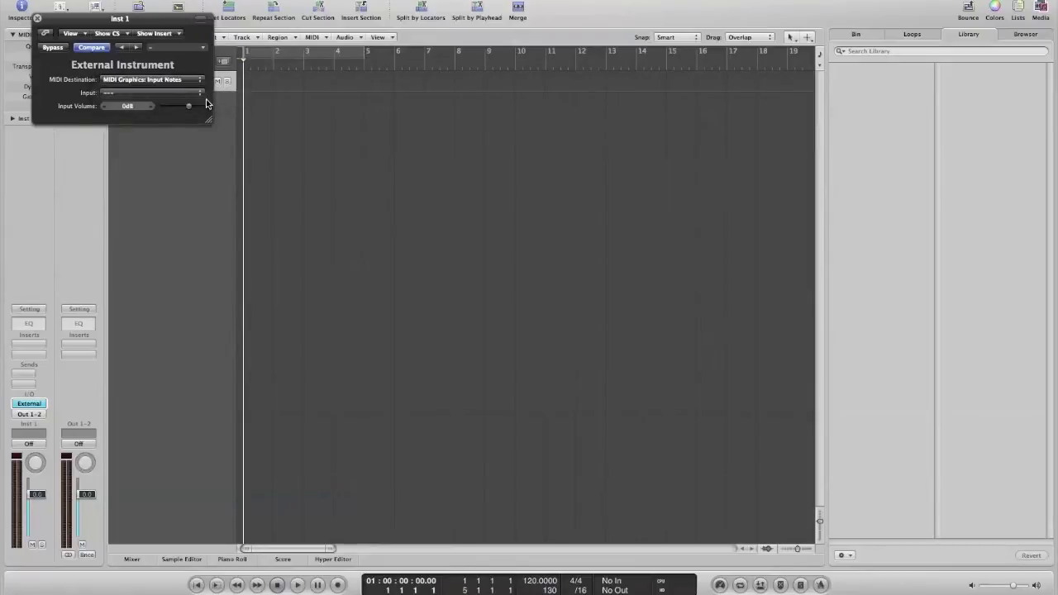
click(189, 95)
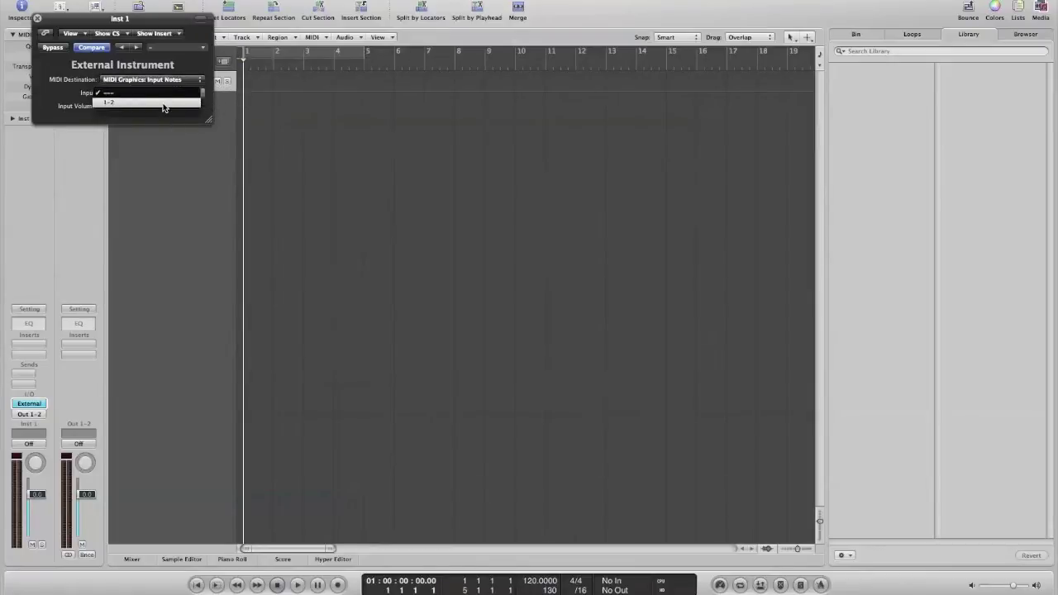
click(167, 104)
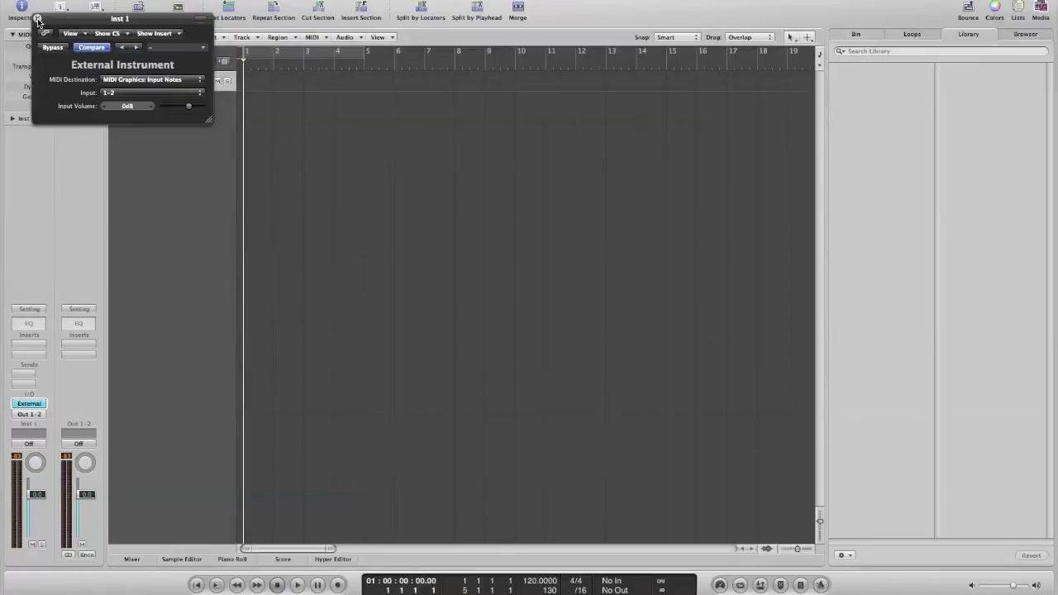
click(37, 19)
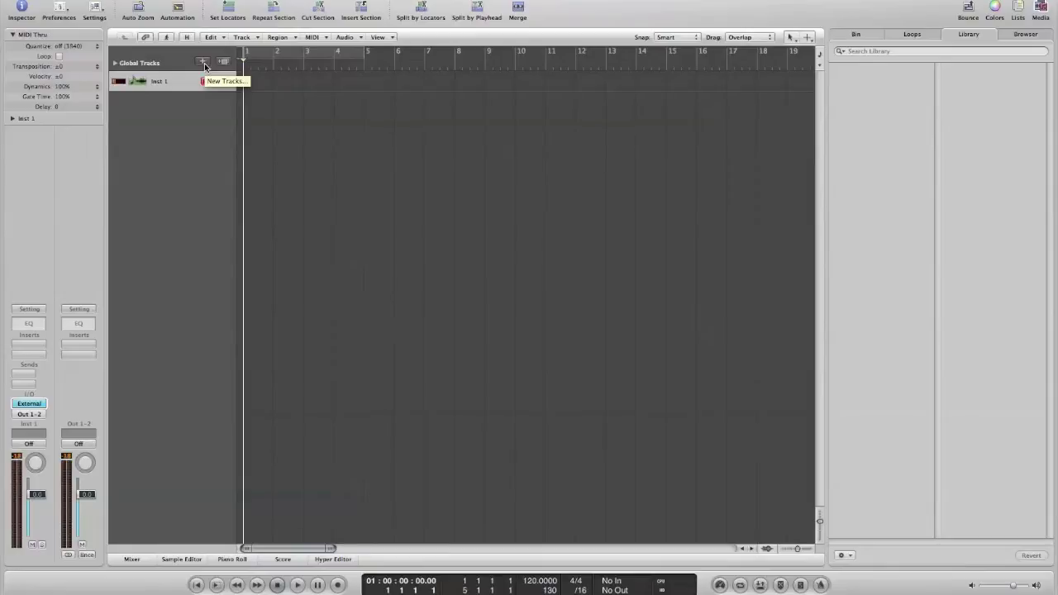
Add a new External MIDI track from the New Tracks dialog.
click(204, 62)
click(472, 58)
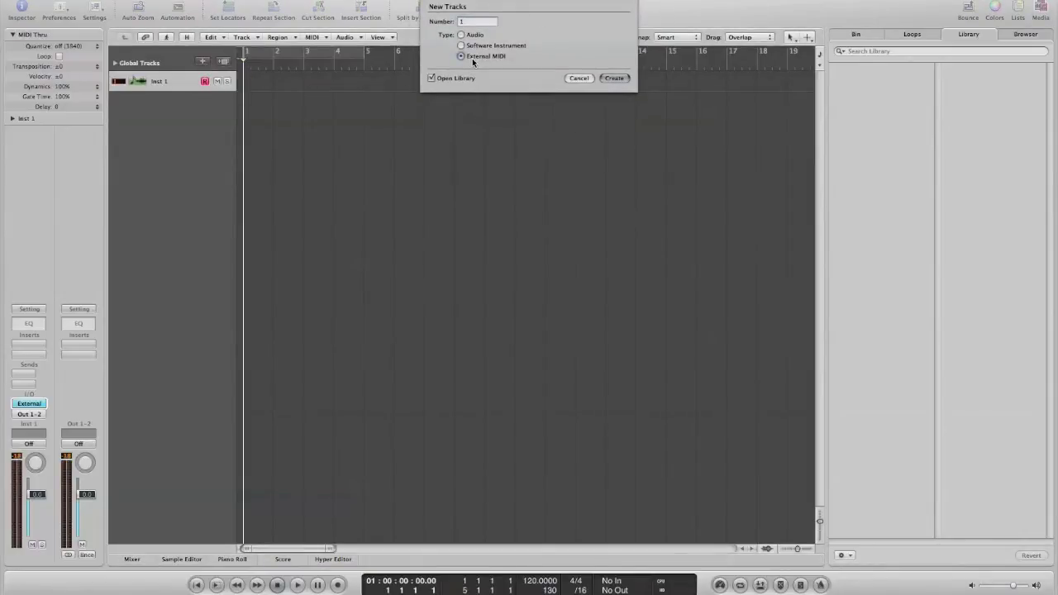
click(617, 78)
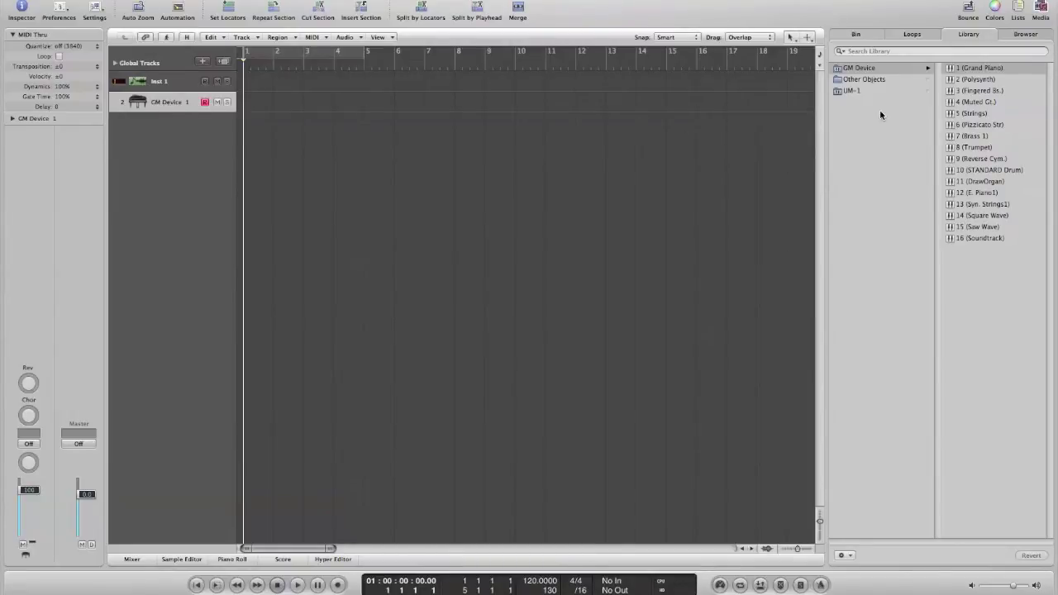
Assign the new track to UM-1 channel 1 and start recording on it.
click(851, 90)
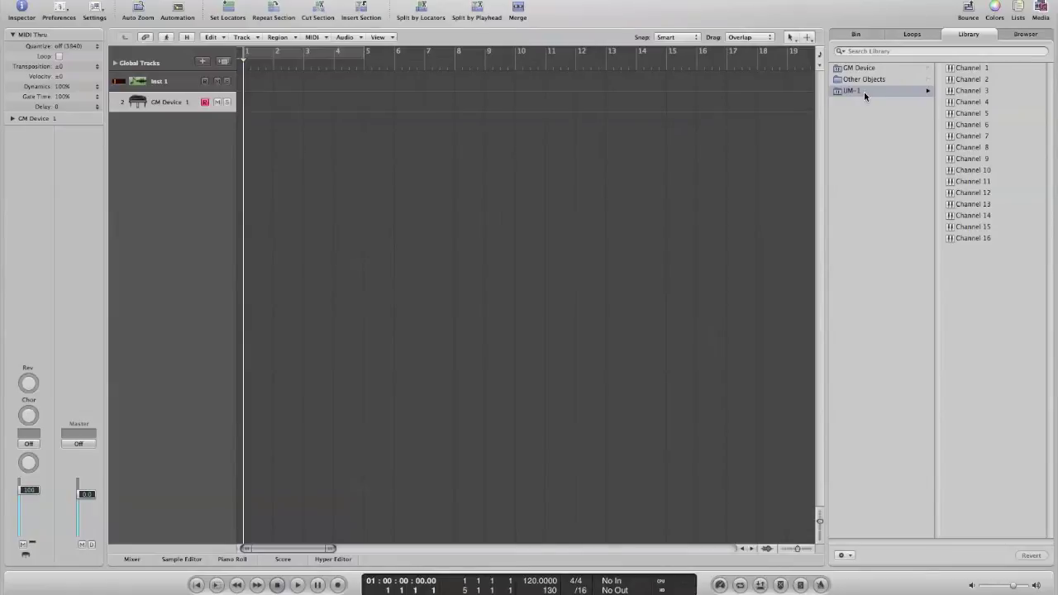
click(983, 70)
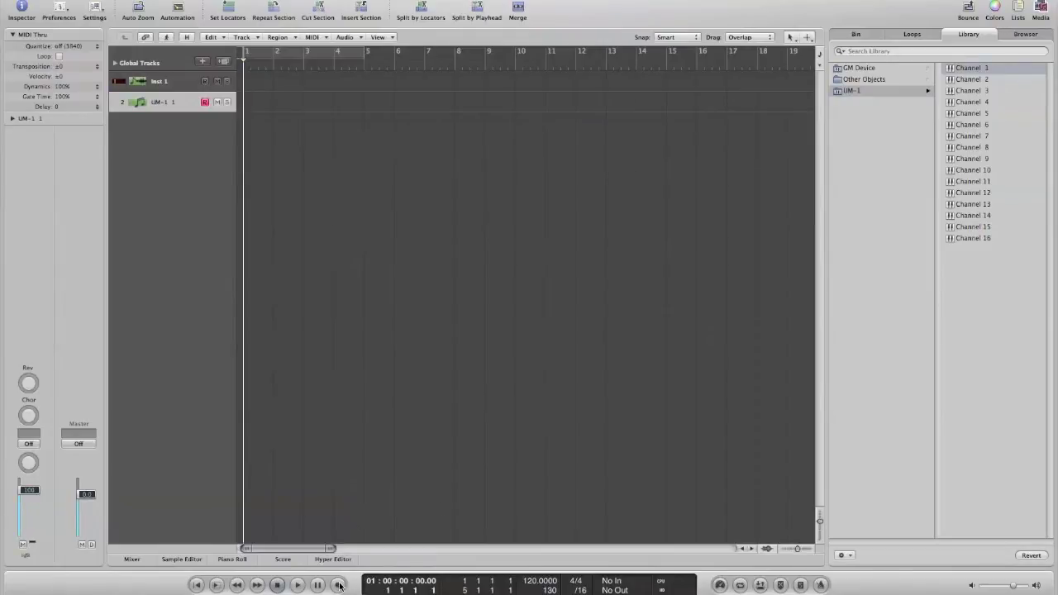
click(338, 584)
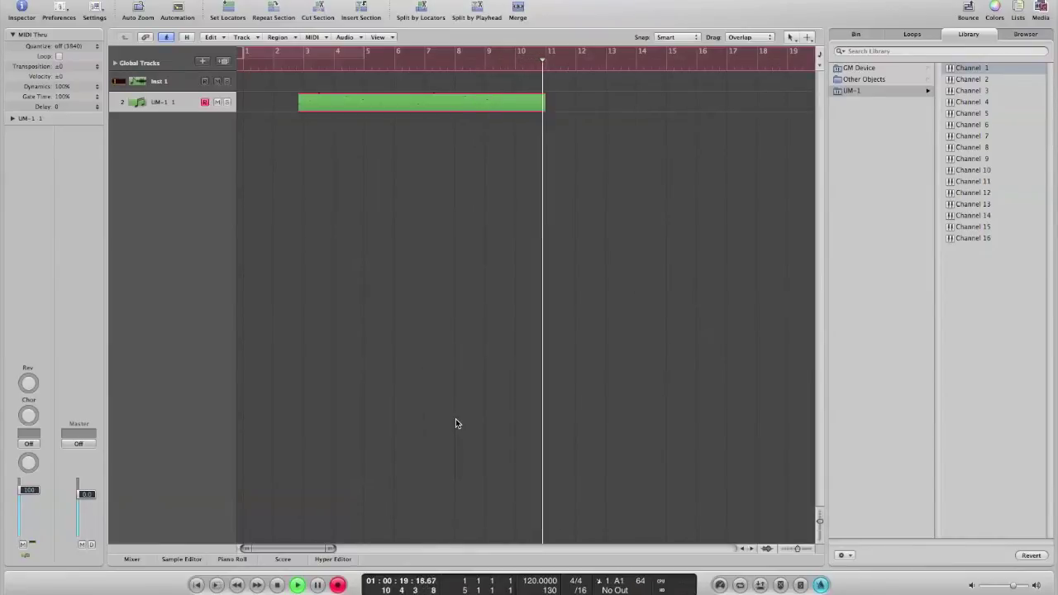
Stop recording the Prg 0-11 region on UM-1 1 and play it back from bar 1.
key(space)
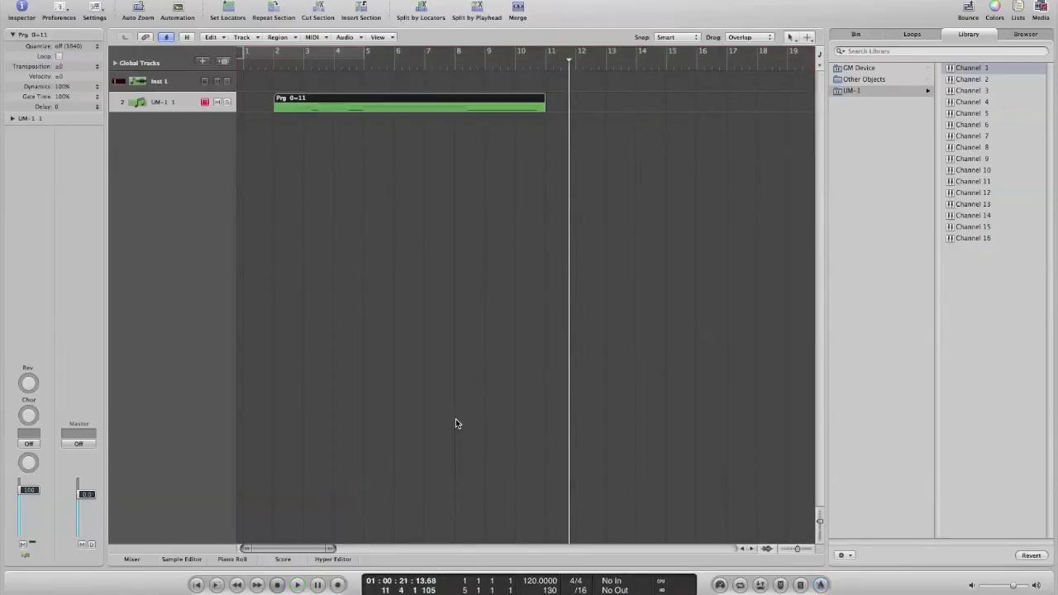
click(194, 585)
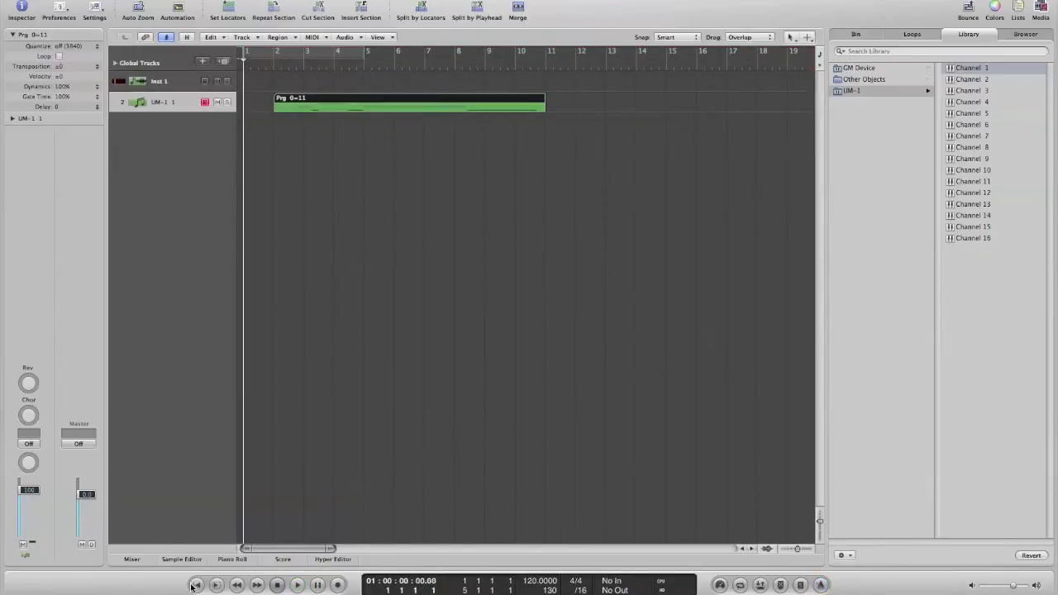
key(space)
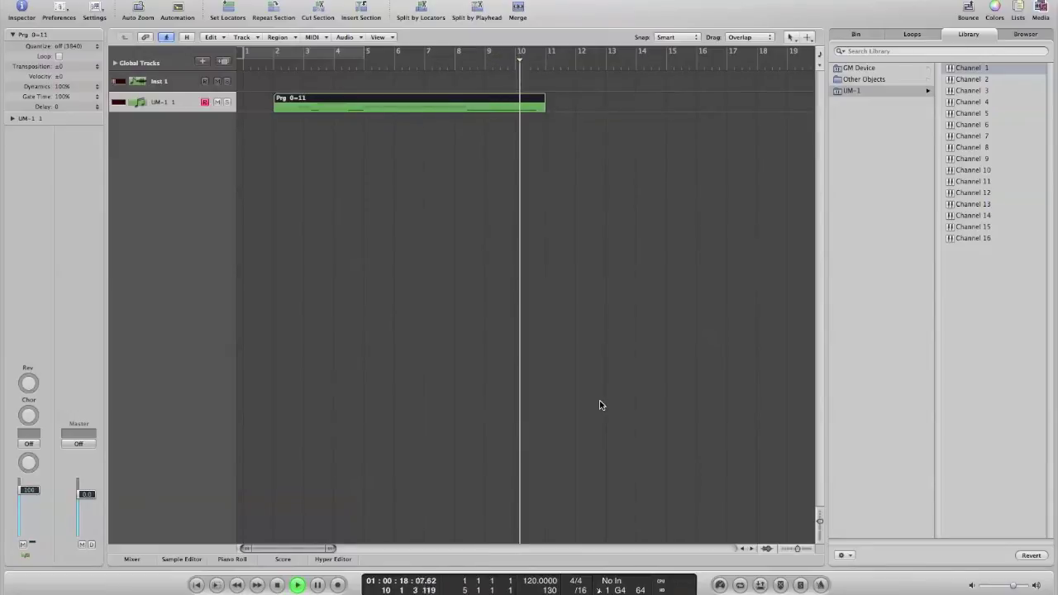
Stop playback and delete the recorded Prg 0-11 MIDI region from UM-1 1.
key(space)
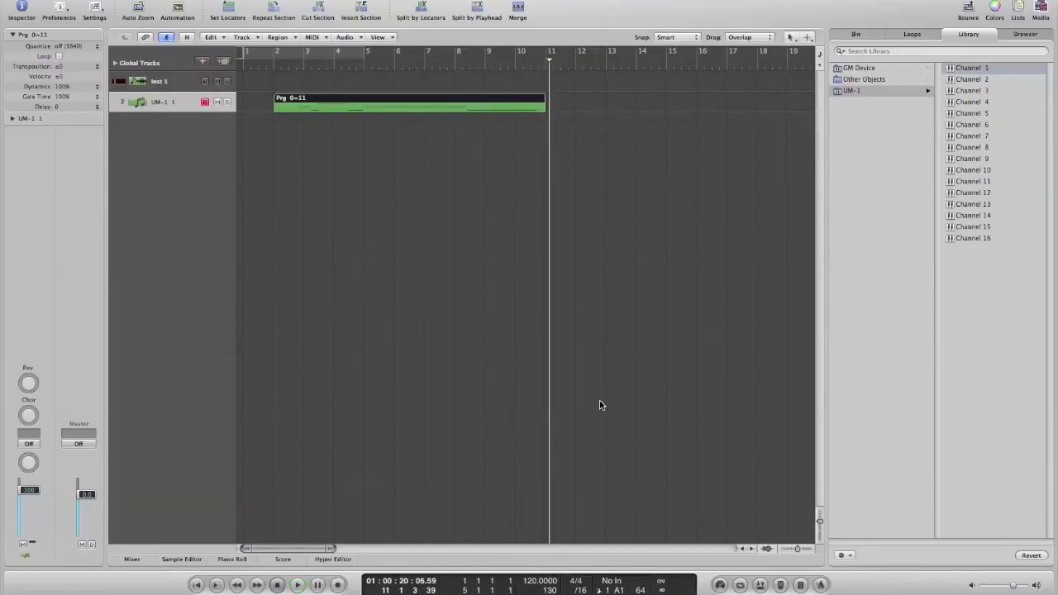
right_click(175, 110)
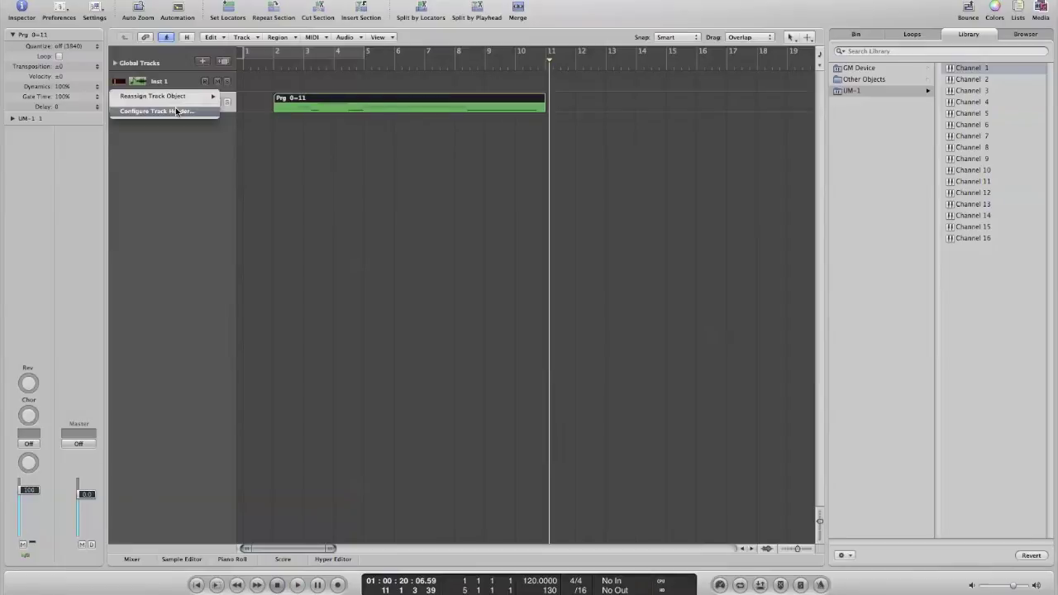
click(217, 144)
key(Delete)
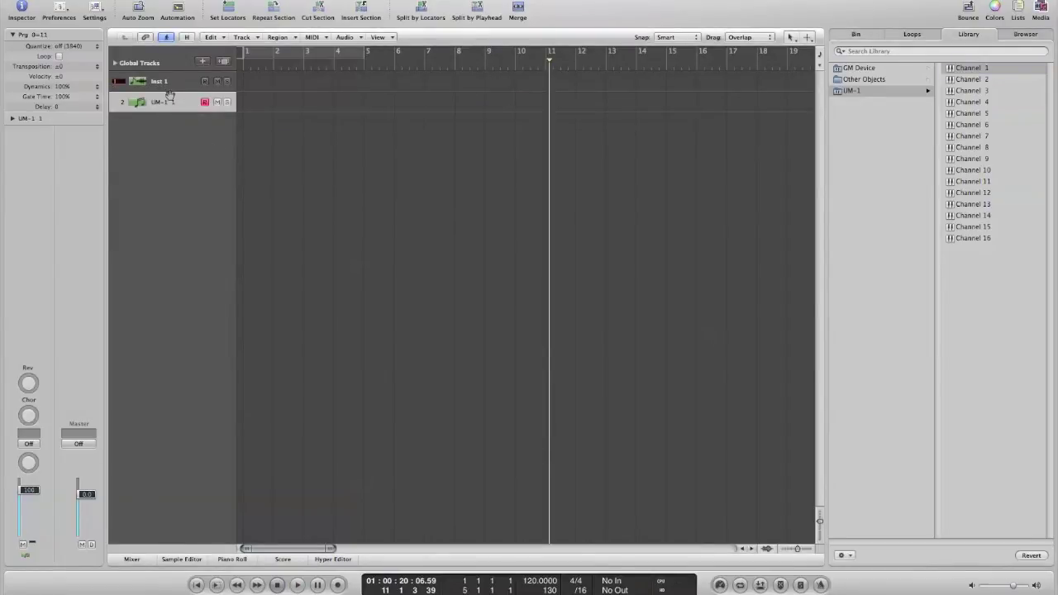
Create a stereo audio track, Audio 1, with input monitoring on, skipping the save.
click(202, 61)
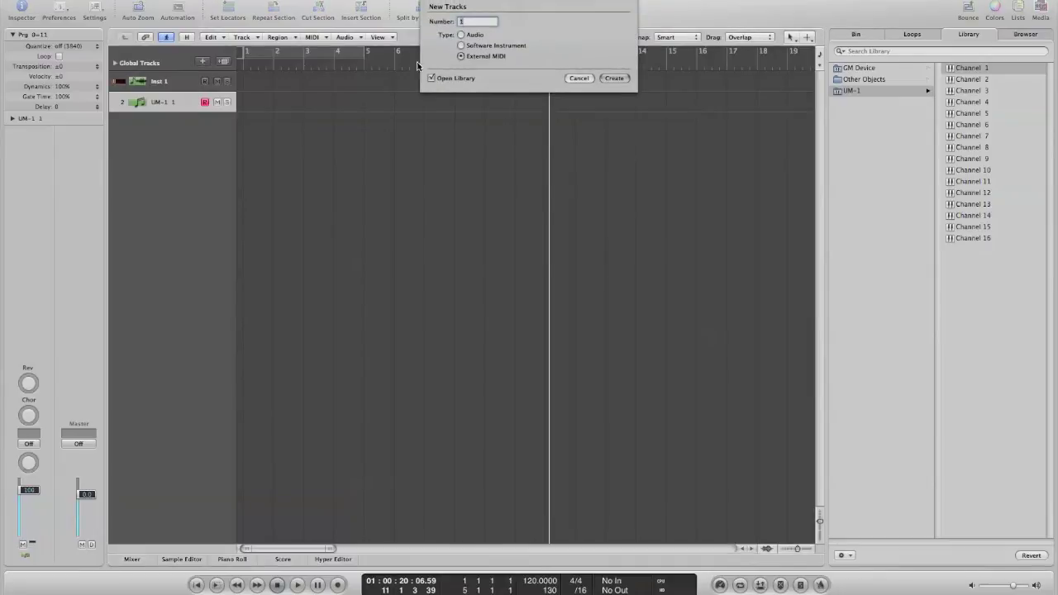
click(460, 34)
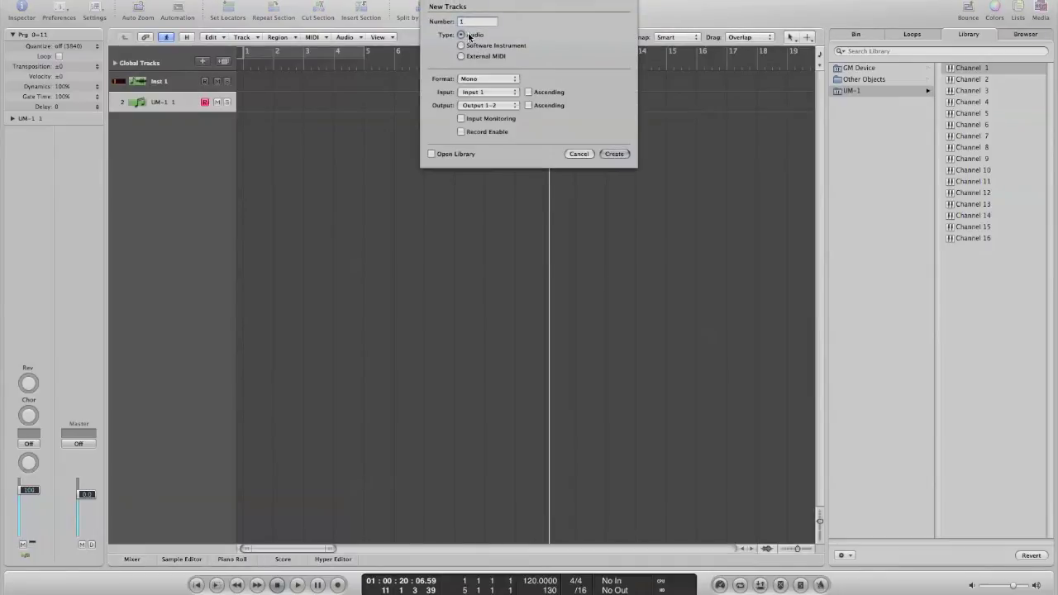
click(488, 83)
click(496, 90)
click(489, 120)
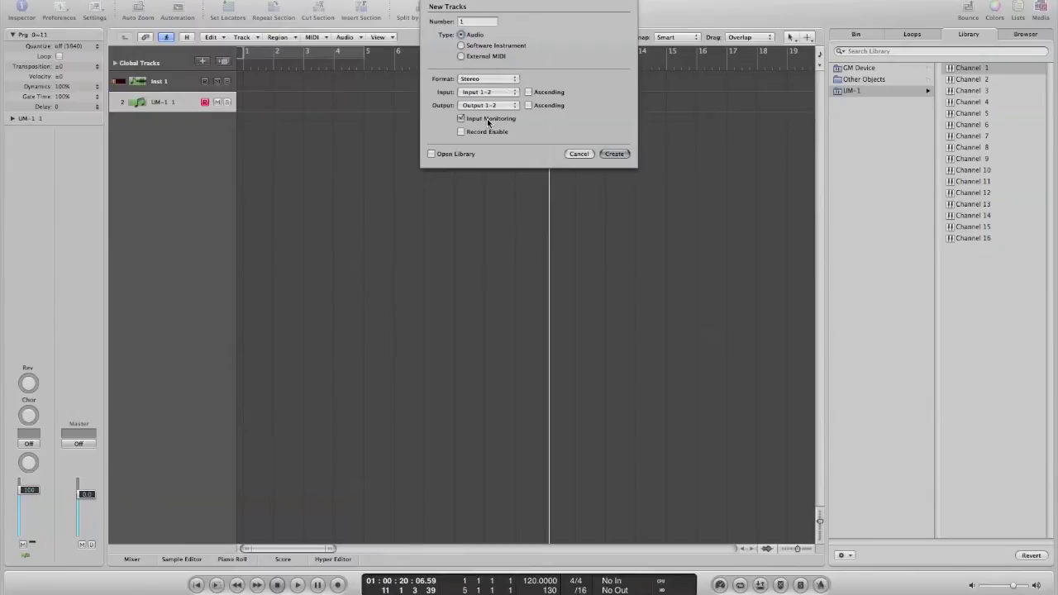
click(614, 155)
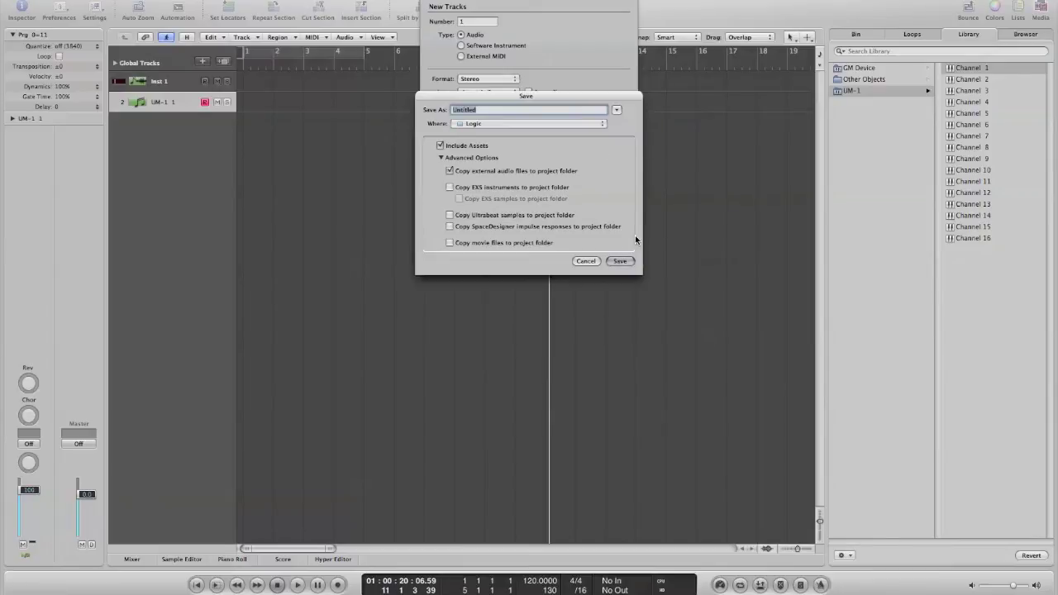
click(586, 261)
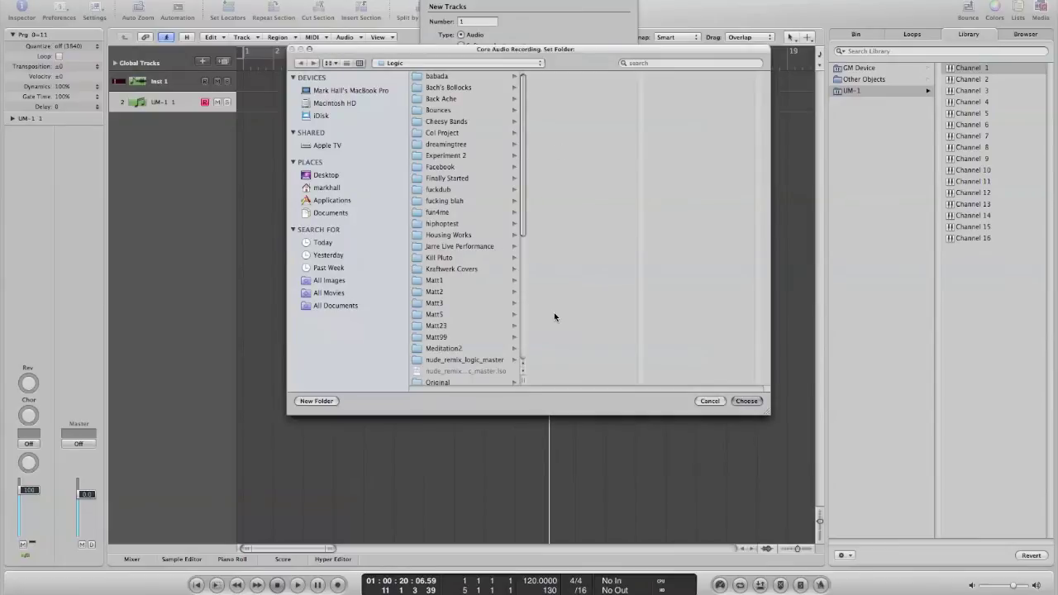
click(716, 401)
key(Return)
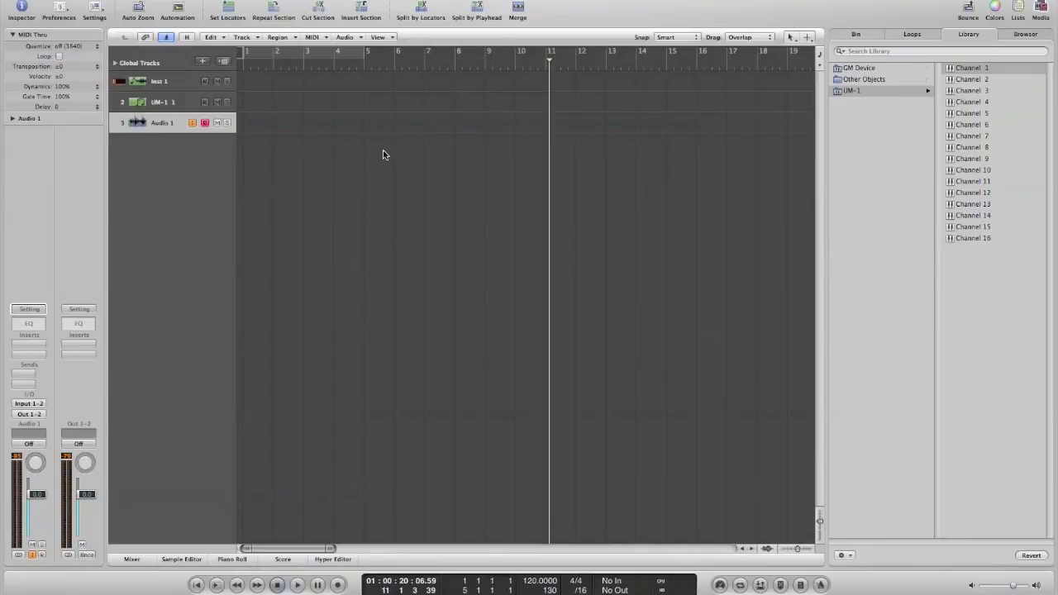
Select the UM-1 1, Inst 1 and Audio 1 headers, ending on Inst 1 so it's record-enabled.
right_click(170, 123)
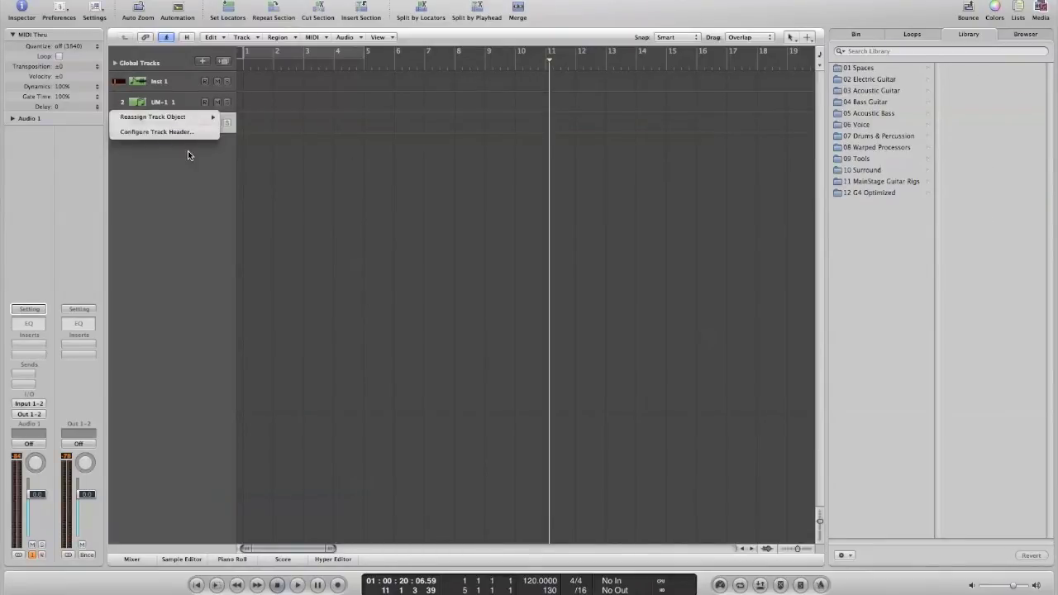
click(187, 150)
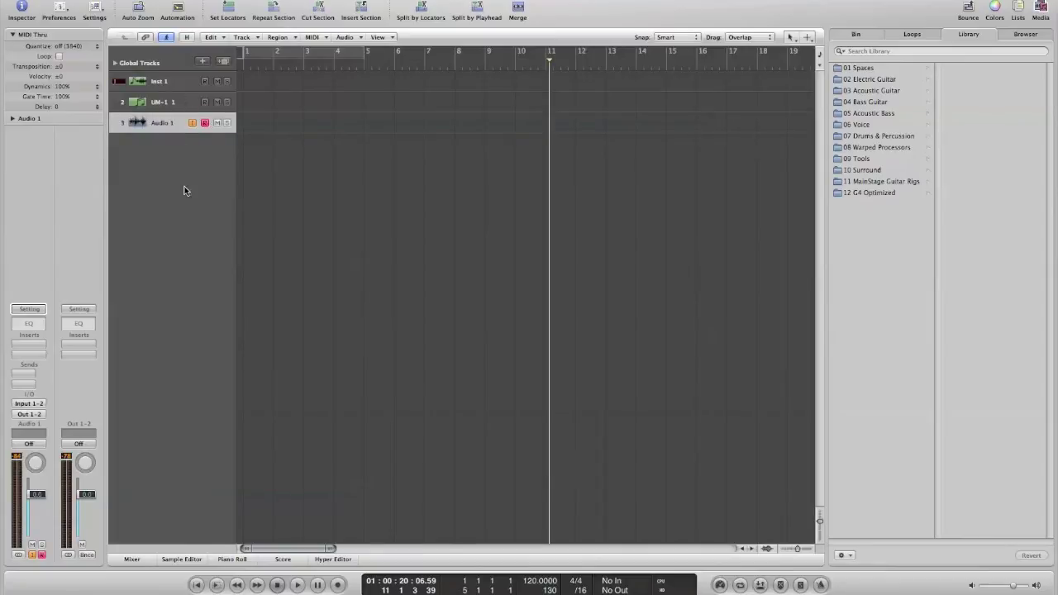
click(175, 104)
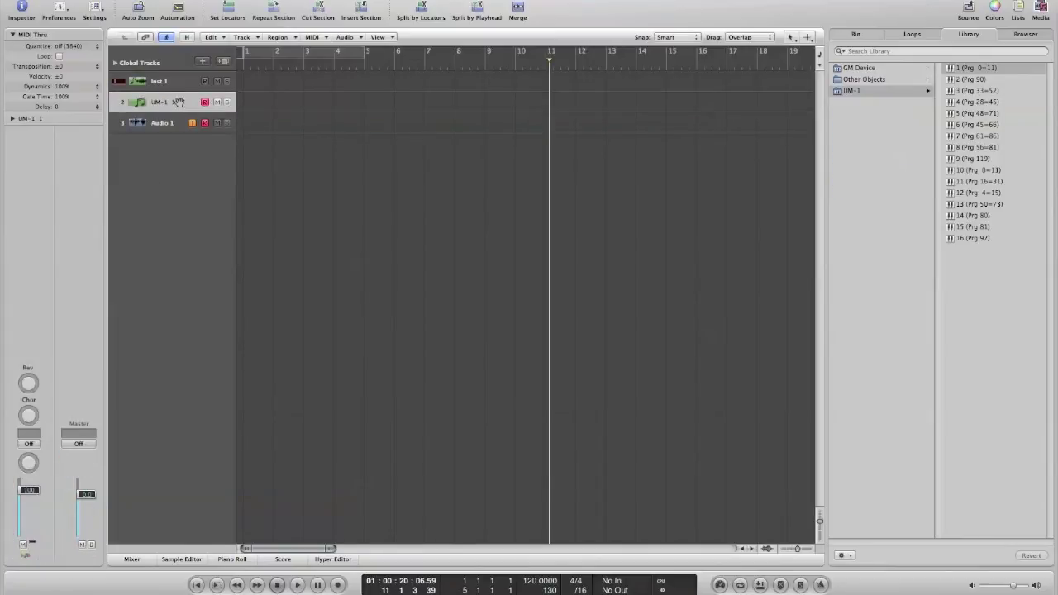
click(171, 81)
click(198, 122)
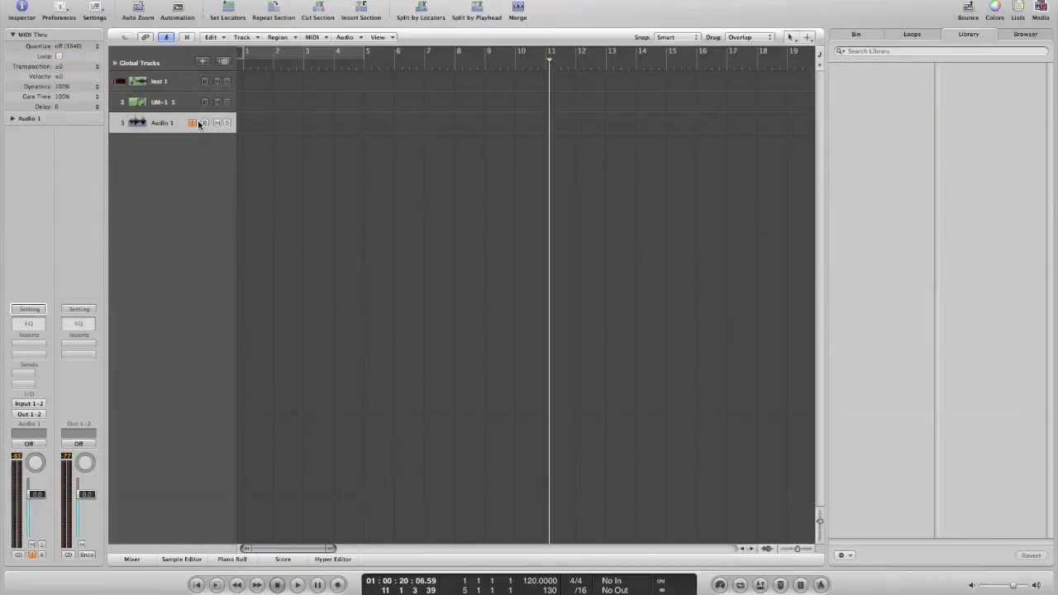
click(162, 82)
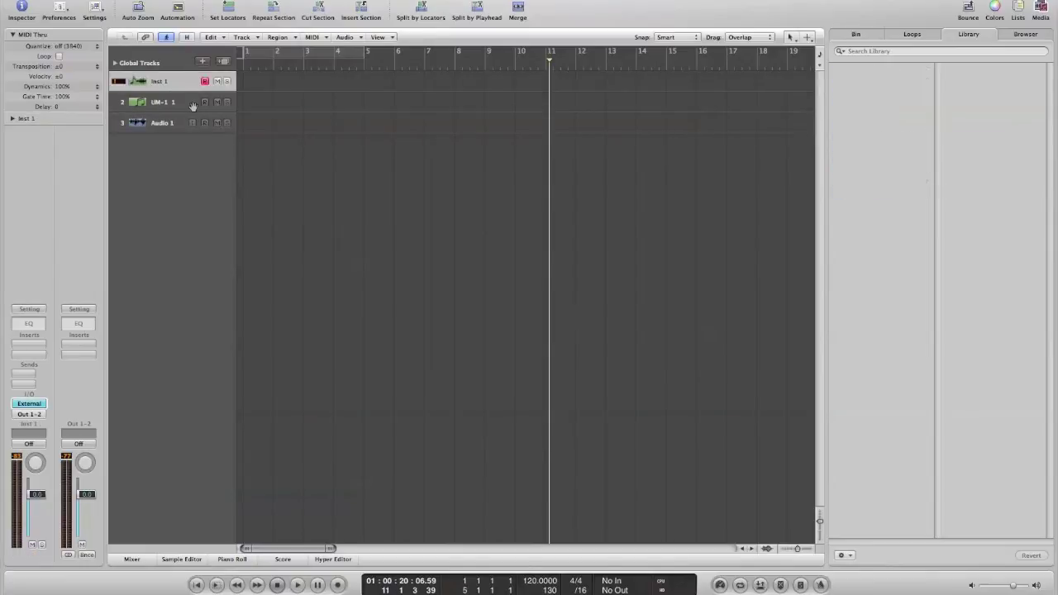